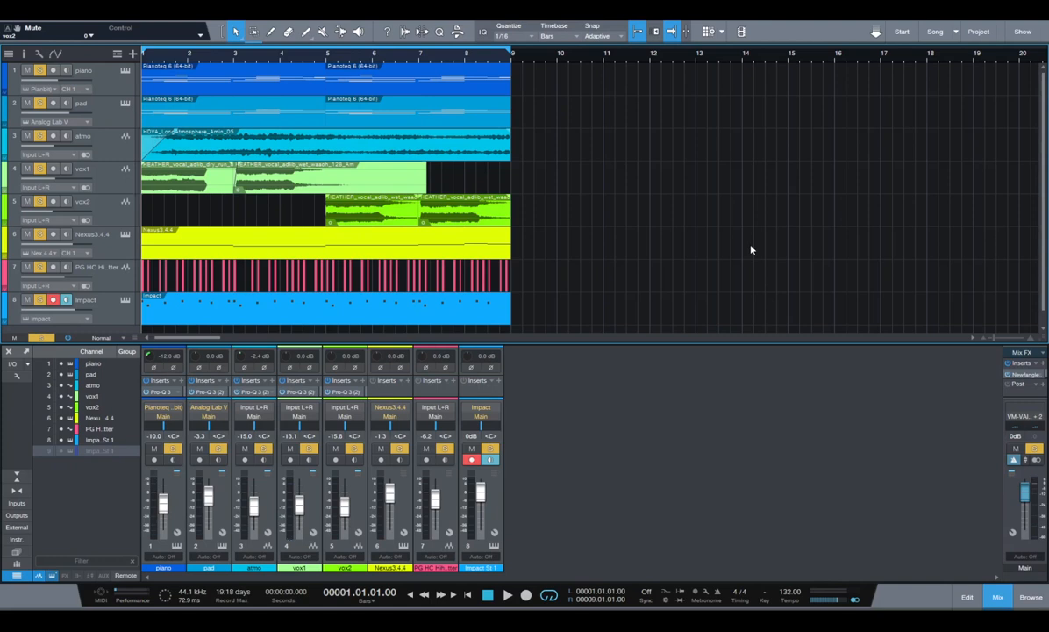
Mute the PG HC hihat track and the existing Impact track, and play back the remaining tracks.
{"action": "scroll", "coordinate": [751, 250], "scroll_direction": "down", "scroll_amount": 1}
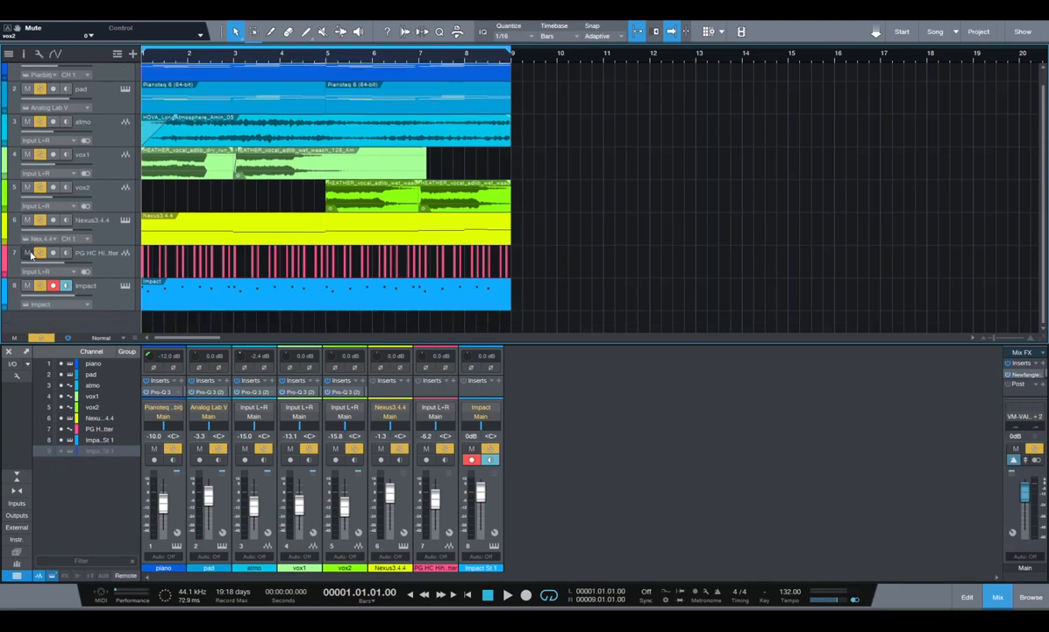
{"action": "left_click_drag", "start_coordinate": [27, 253], "coordinate": [27, 285]}
{"action": "key", "text": "space"}
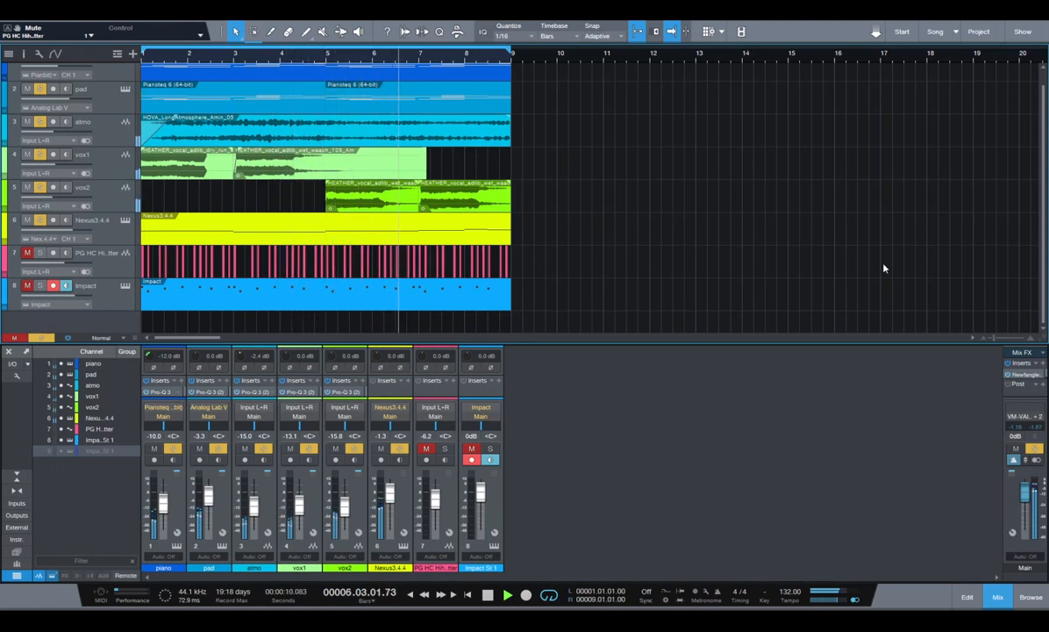
{"action": "key", "text": "space"}
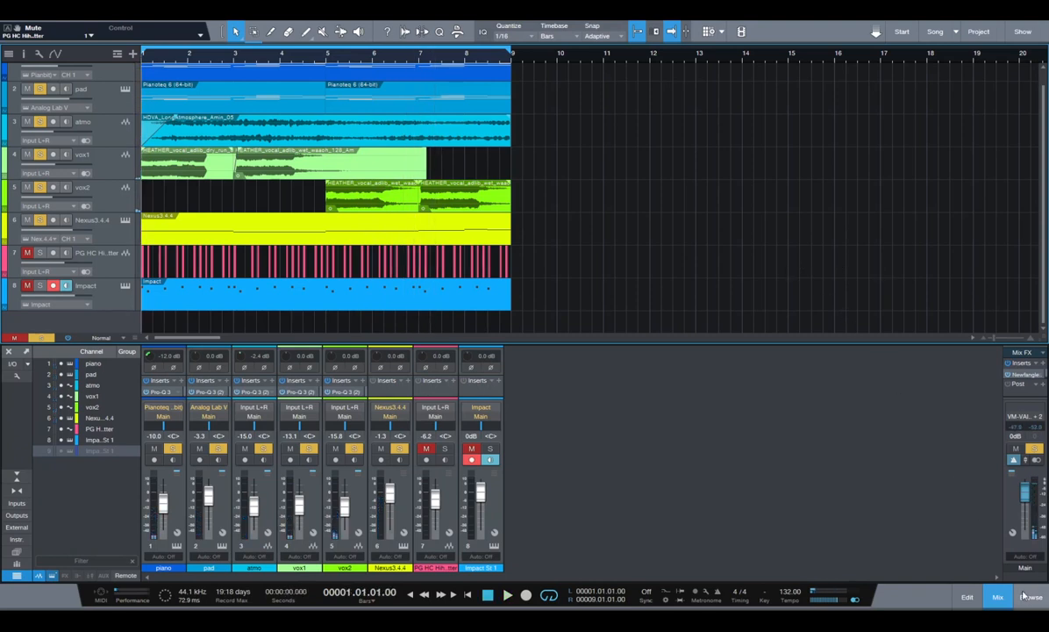
Add a new Impact drum sampler instrument on its own track below the existing Impact track.
{"action": "key", "text": "F5"}
{"action": "left_click_drag", "start_coordinate": [905, 188], "coordinate": [167, 318]}
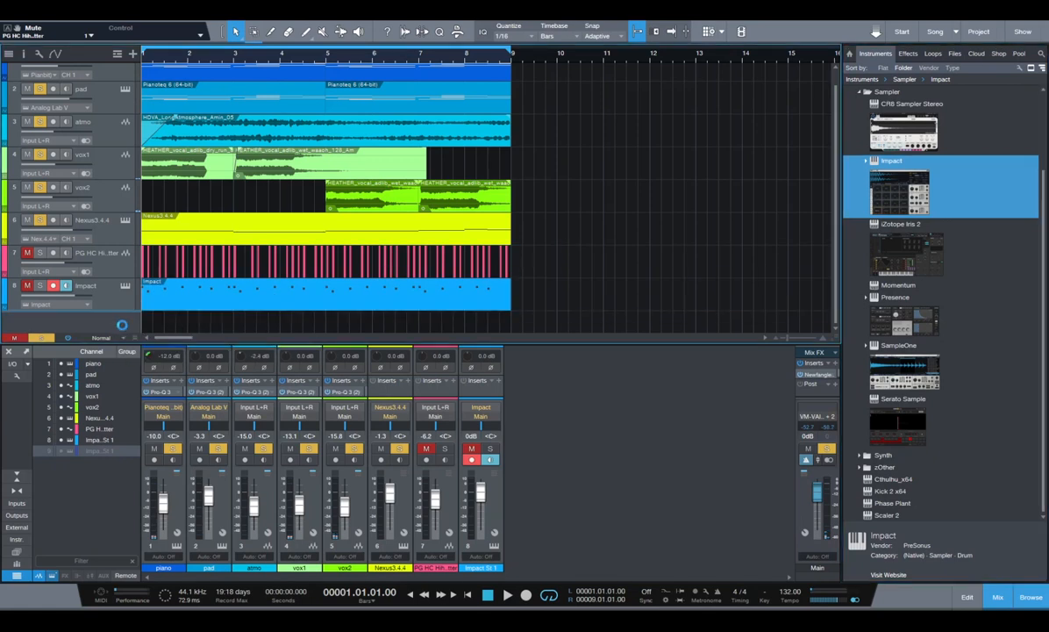
{"action": "left_click_drag", "start_coordinate": [644, 115], "coordinate": [610, 127]}
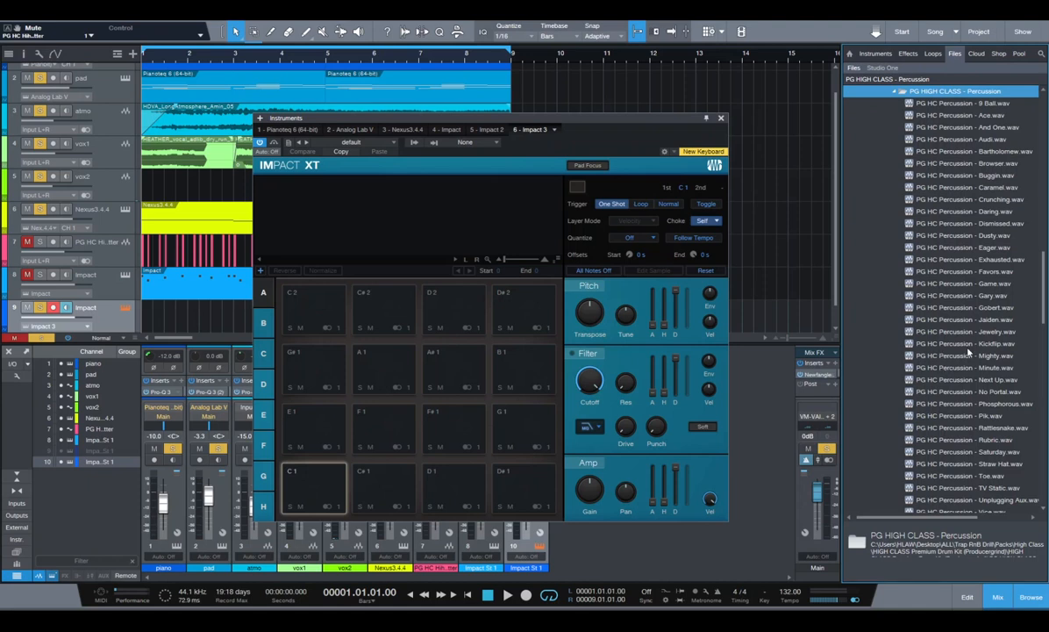
Audition the Ace, And One and Audi percussion samples and load PG HC Percussion - Audi onto pad C1.
{"action": "left_click", "coordinate": [1000, 117]}
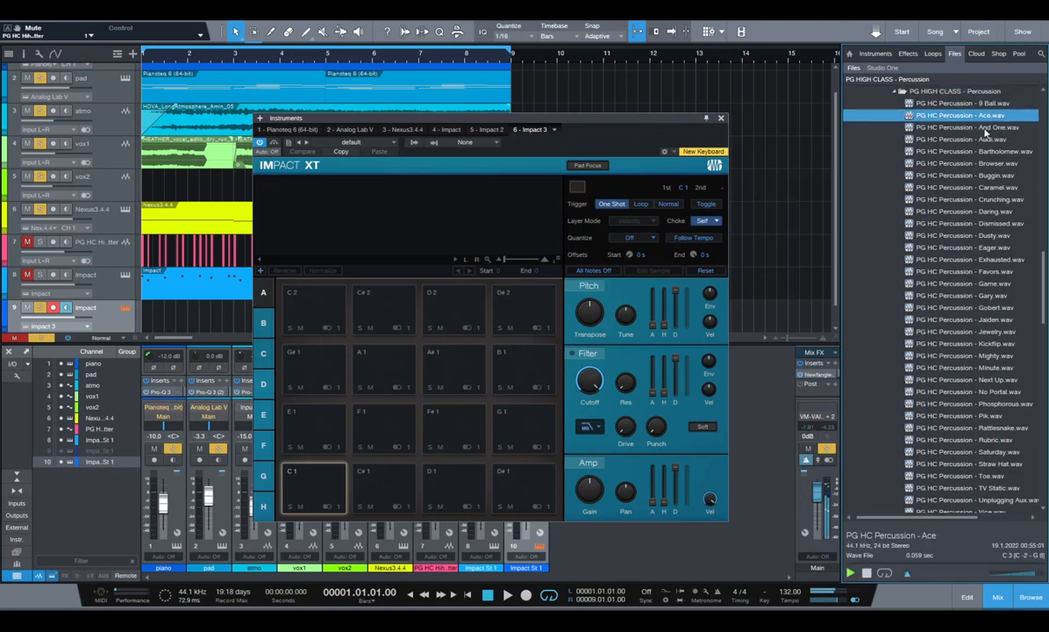
{"action": "left_click", "coordinate": [986, 128]}
{"action": "left_click", "coordinate": [971, 140]}
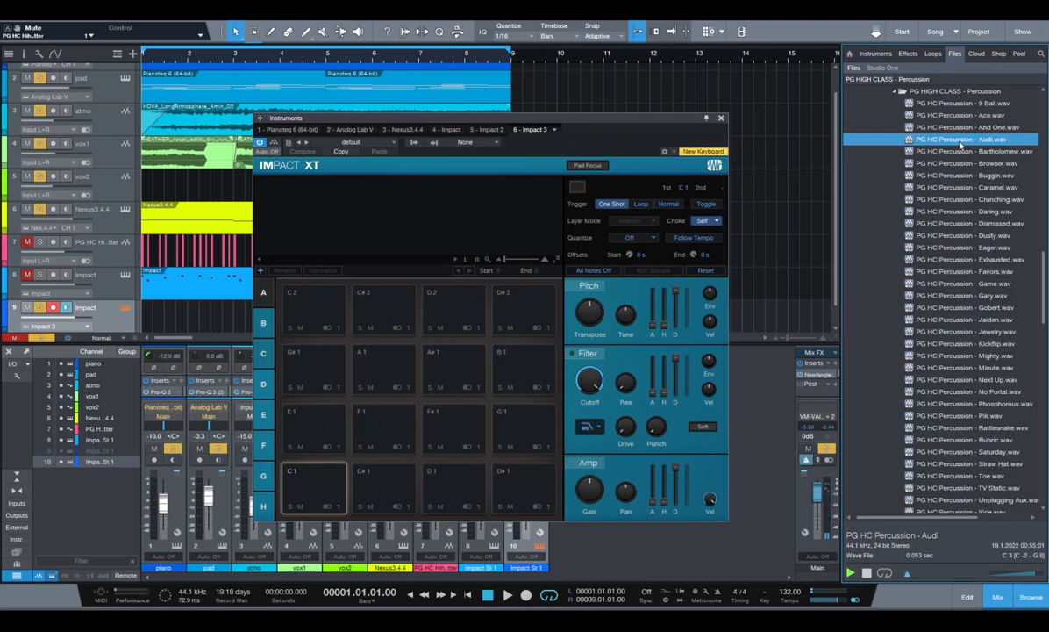
{"action": "left_click_drag", "start_coordinate": [970, 140], "coordinate": [309, 496]}
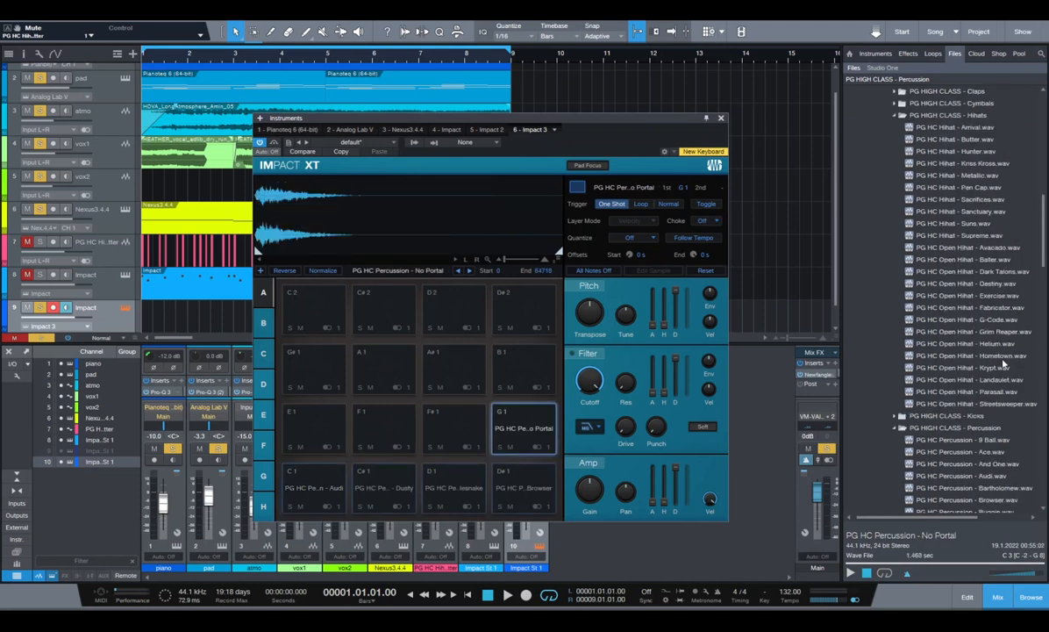
Audition open hihat samples, then load PG HC Open Hihat - Landaulet onto pad F#1 and Helium onto pad F1.
{"action": "left_click", "coordinate": [962, 356]}
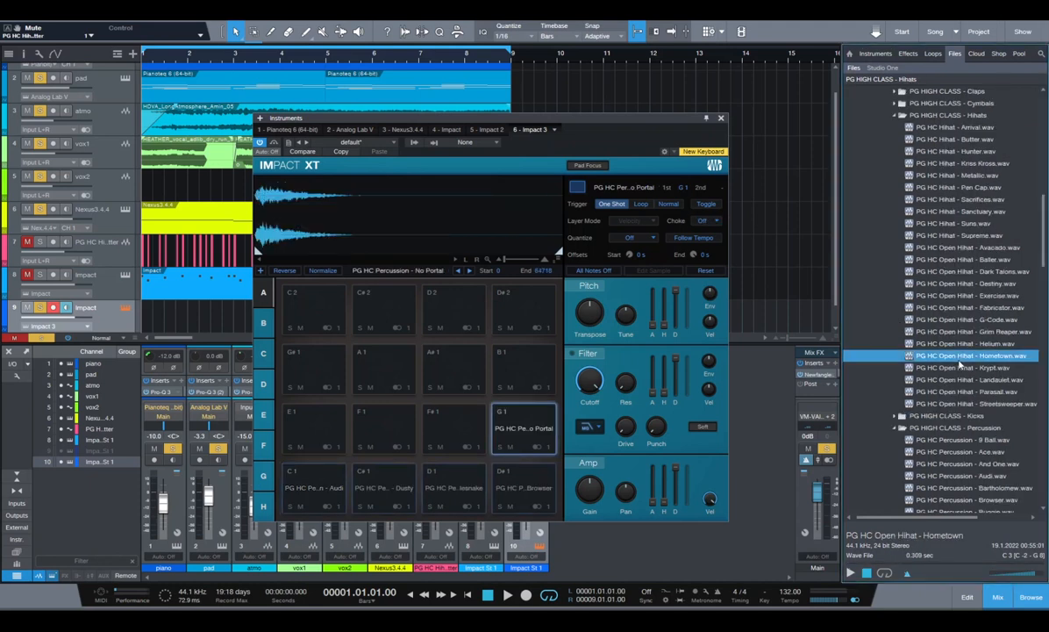
{"action": "left_click", "coordinate": [957, 369]}
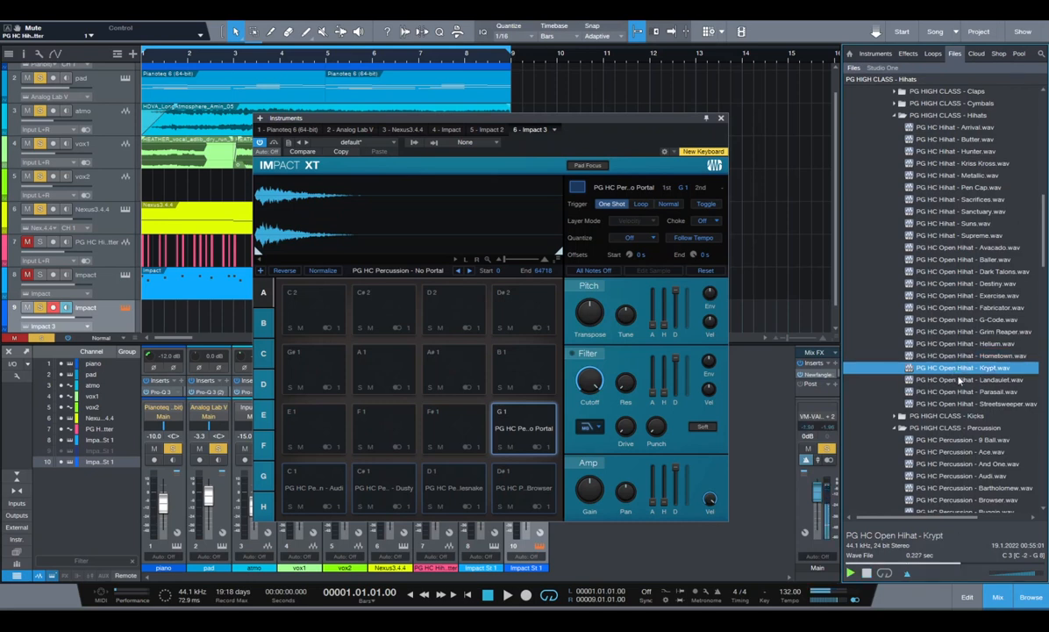
{"action": "left_click_drag", "start_coordinate": [961, 380], "coordinate": [443, 430]}
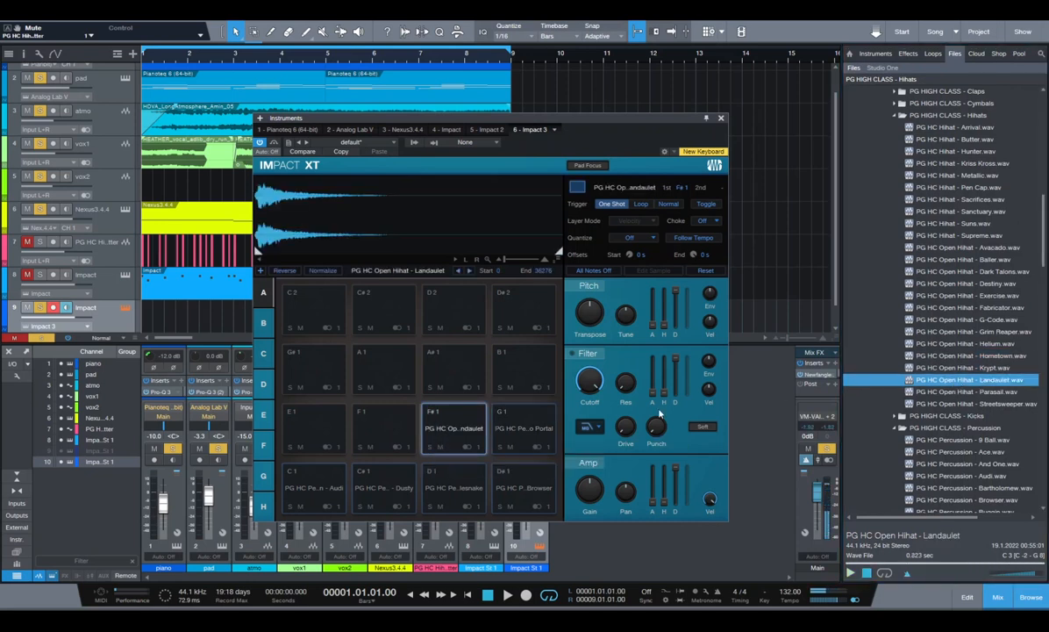
{"action": "left_click_drag", "start_coordinate": [961, 347], "coordinate": [384, 428]}
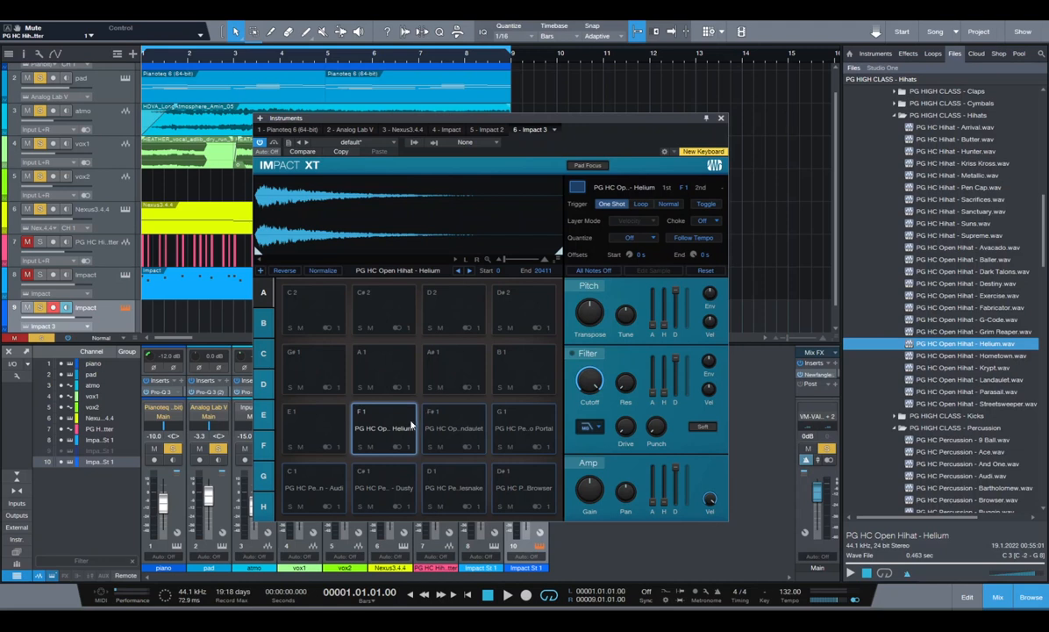
Play each loaded Impact pad from F#1 and G1 down through C1 to check its sound.
{"action": "left_click", "coordinate": [454, 431]}
{"action": "left_click", "coordinate": [521, 435]}
{"action": "left_click", "coordinate": [521, 488]}
{"action": "left_click", "coordinate": [461, 491]}
{"action": "left_click", "coordinate": [386, 491]}
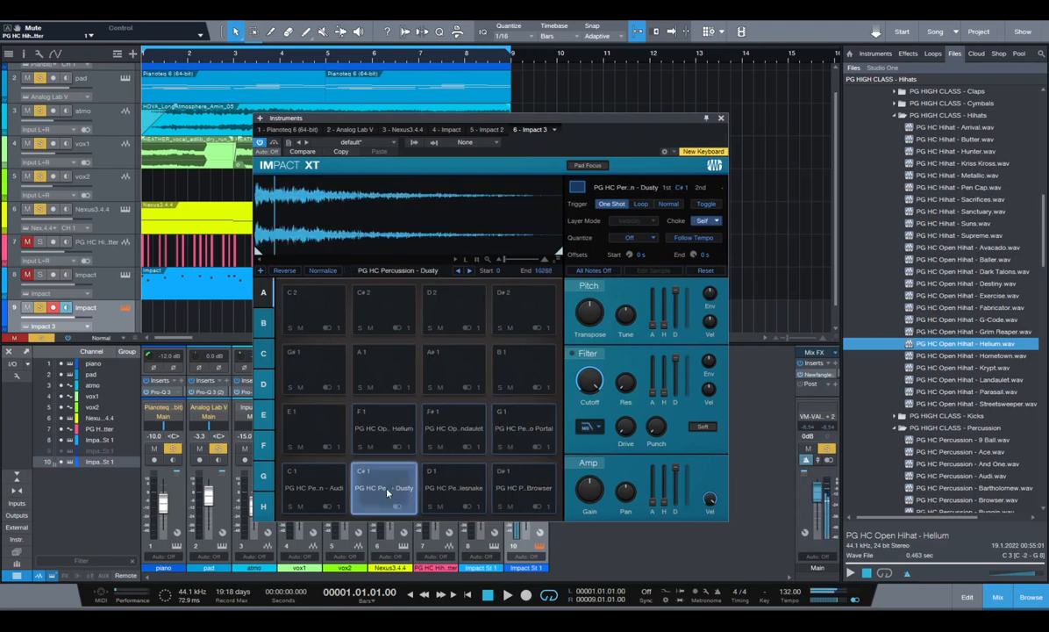
{"action": "left_click", "coordinate": [321, 490]}
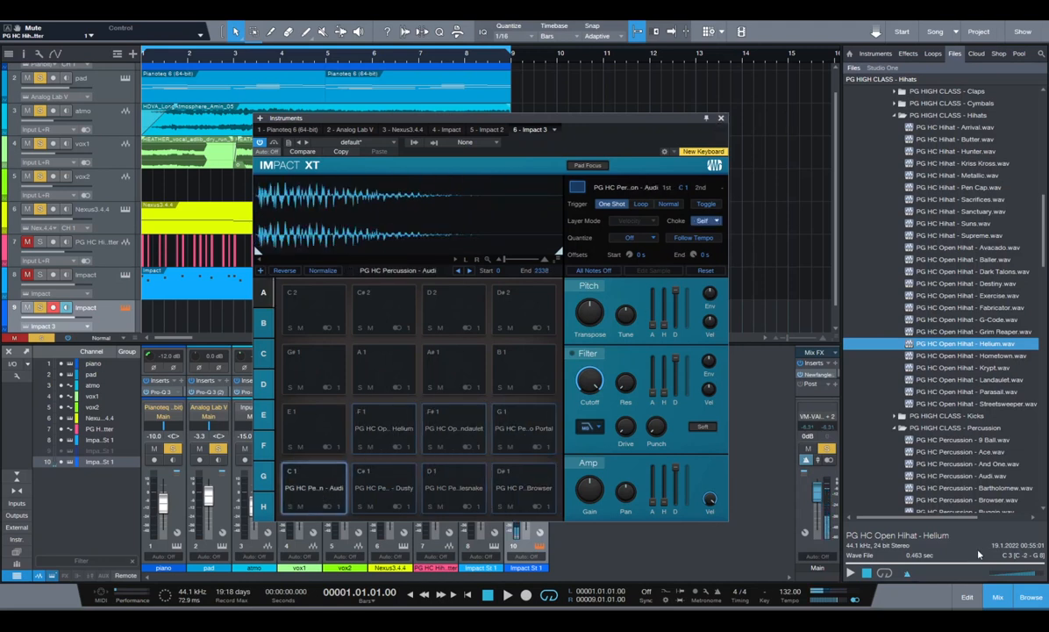
Create a pattern on the new Impact track over bars 1 to 9 and set its length to 32 steps.
{"action": "left_click", "coordinate": [721, 118]}
{"action": "left_click", "coordinate": [1030, 599]}
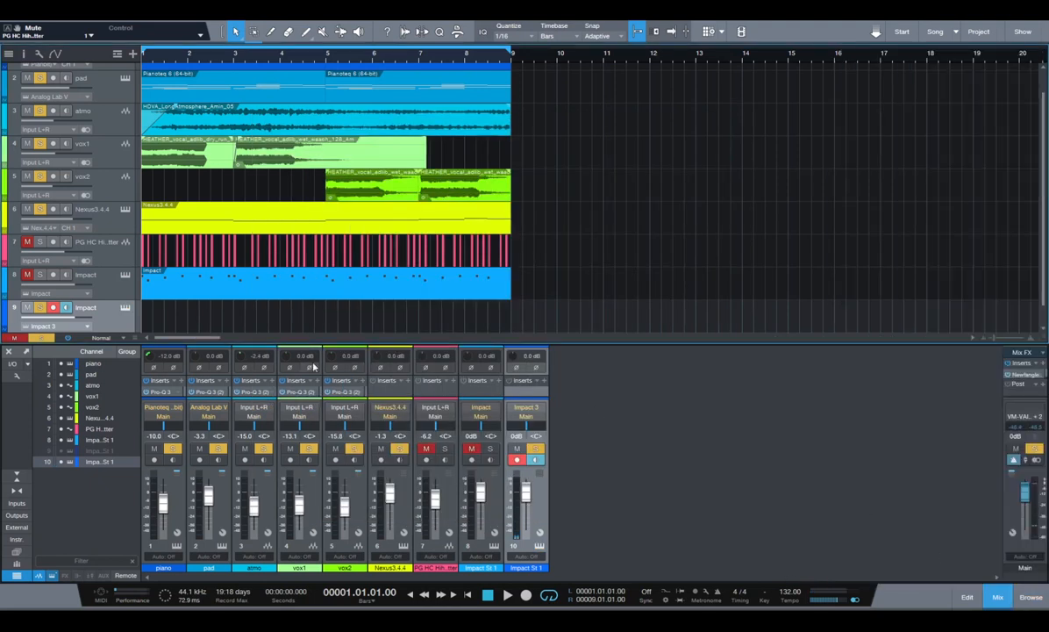
{"action": "double_click", "coordinate": [187, 326]}
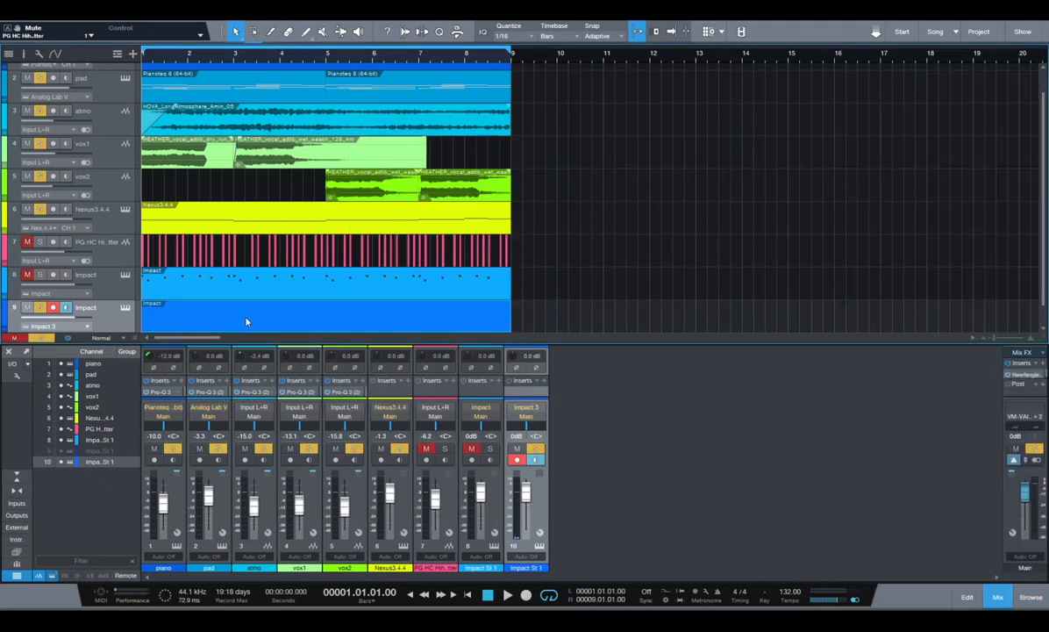
{"action": "double_click", "coordinate": [247, 322]}
{"action": "left_click", "coordinate": [212, 349]}
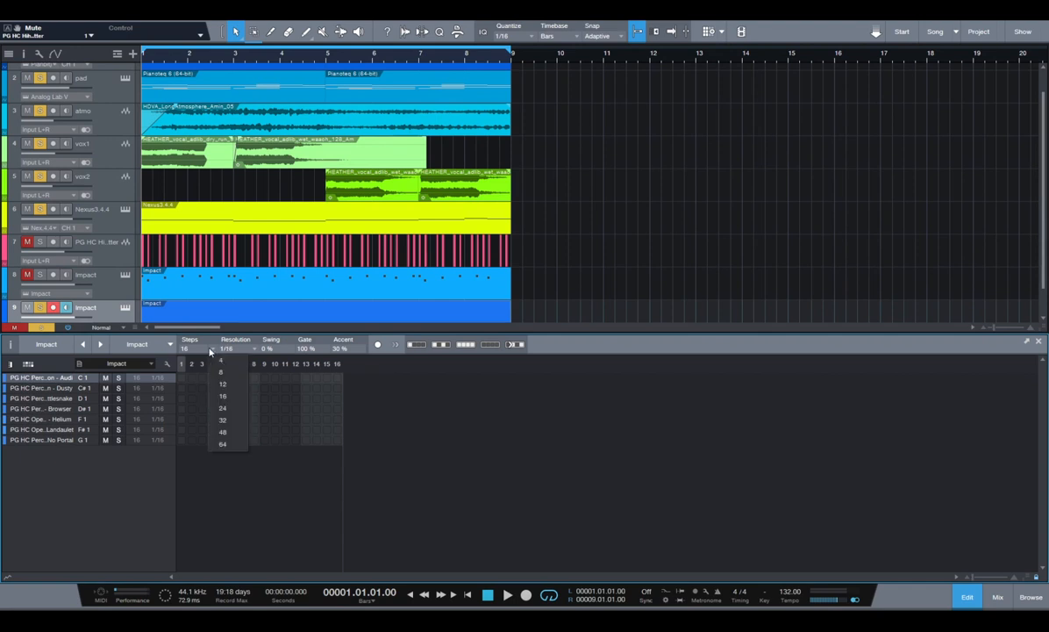
{"action": "left_click", "coordinate": [215, 404]}
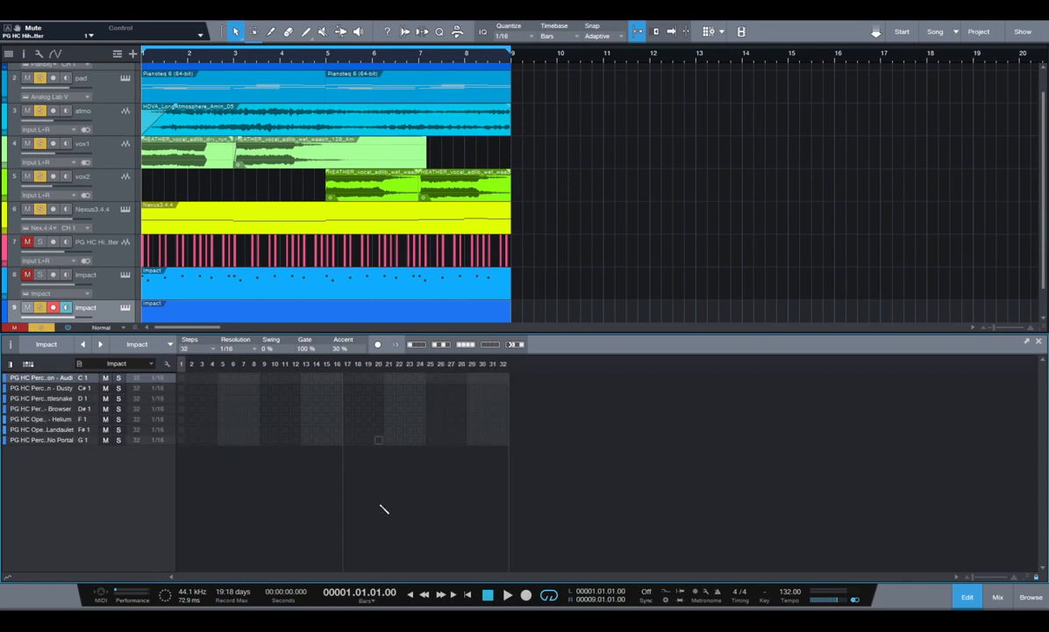
Place an Audi percussion hit on step 1 and a Rattlesnake hit on step 3 of the pattern.
{"action": "left_click", "coordinate": [182, 378]}
{"action": "key", "text": "f"}
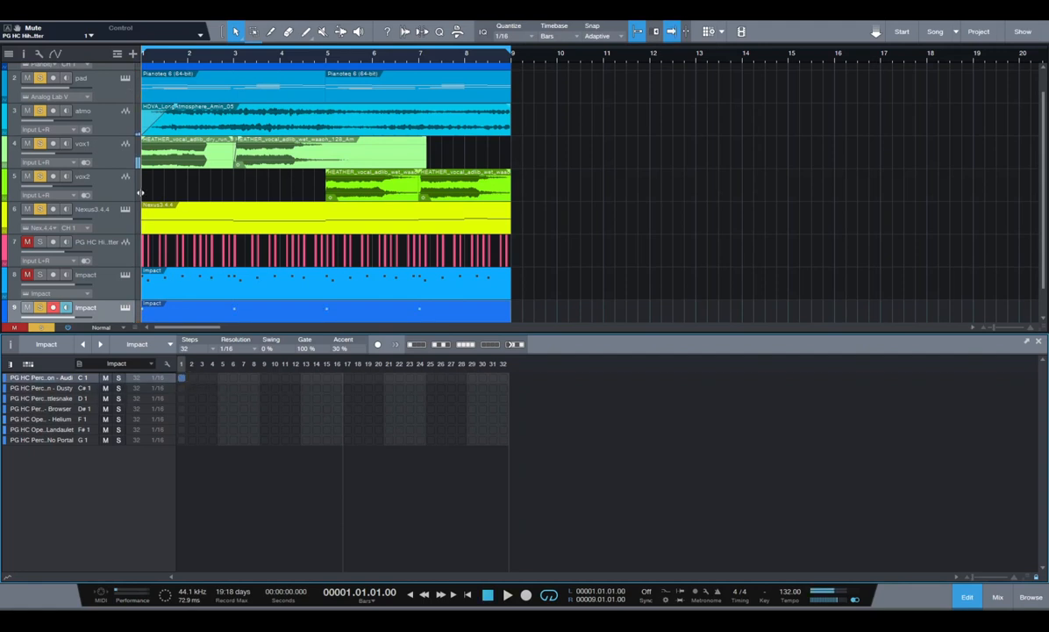
{"action": "left_click", "coordinate": [203, 398]}
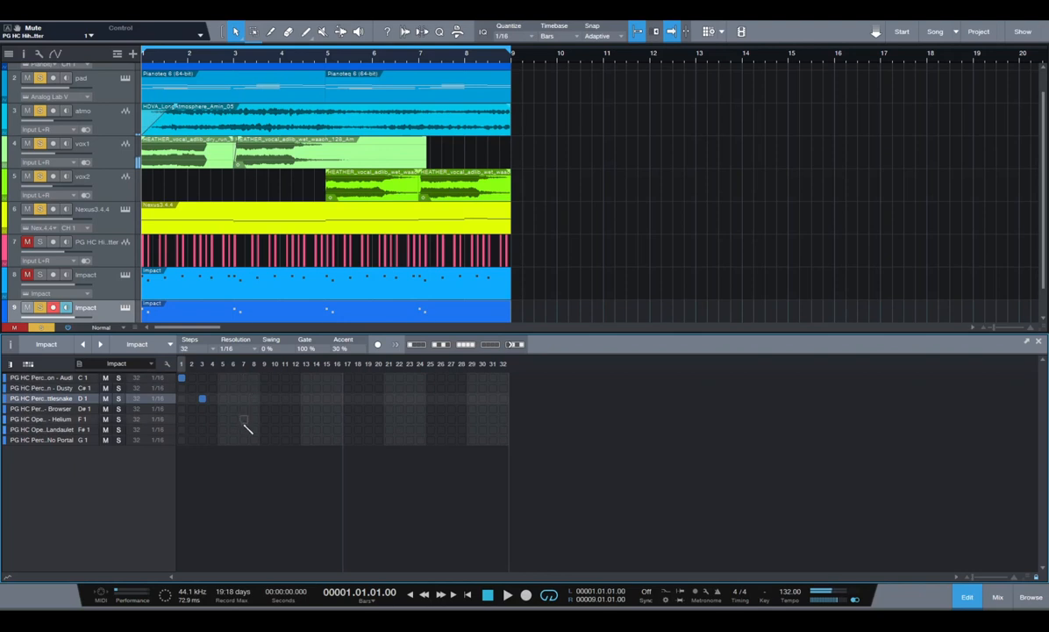
Try the Helium open hihat on steps 7 and 5, then place the No Portal percussion on step 5 and play it back.
{"action": "left_click", "coordinate": [244, 419]}
{"action": "key", "text": "space"}
{"action": "key", "text": "space"}
{"action": "left_click", "coordinate": [244, 420]}
{"action": "left_click", "coordinate": [222, 420]}
{"action": "key", "text": "space"}
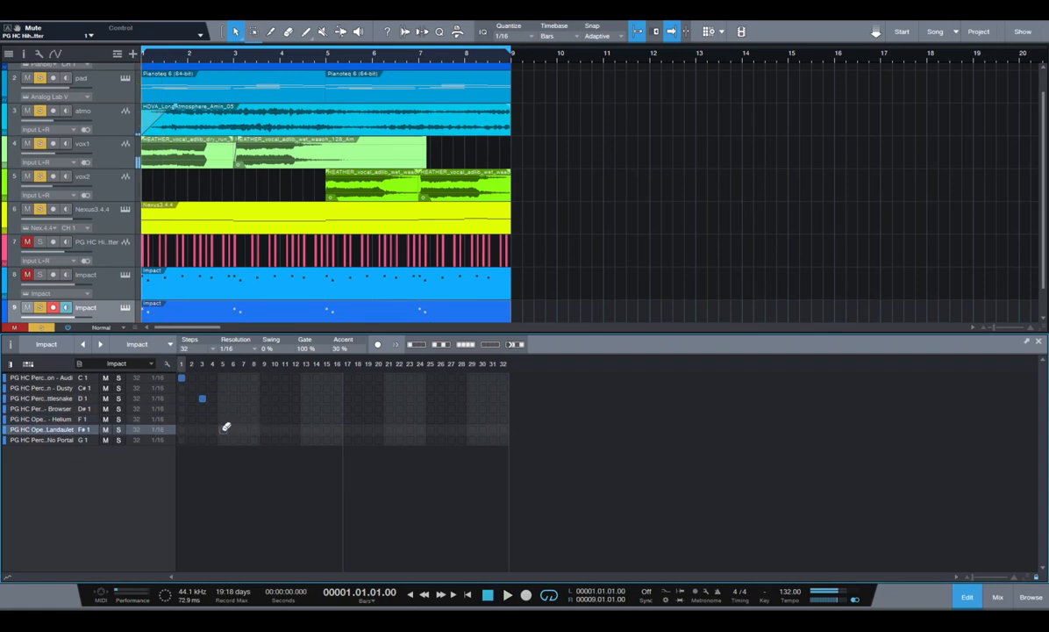
{"action": "left_click", "coordinate": [222, 438]}
{"action": "key", "text": "space"}
{"action": "key", "text": "space"}
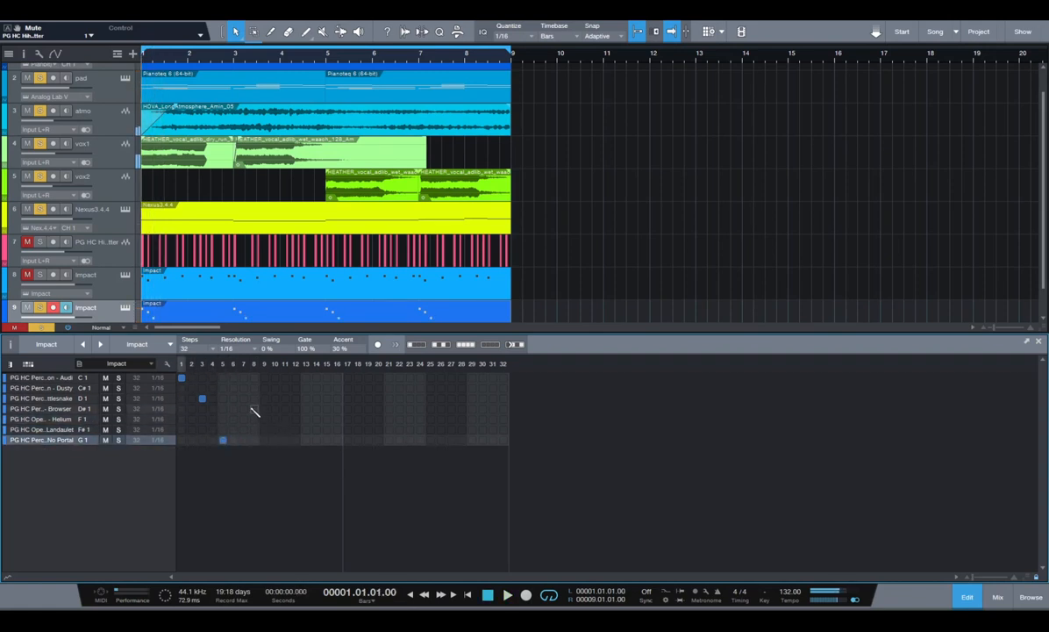
Try the Helium open hihat on step 7 again, then place it on step 9 and play the pattern.
{"action": "left_click", "coordinate": [244, 419]}
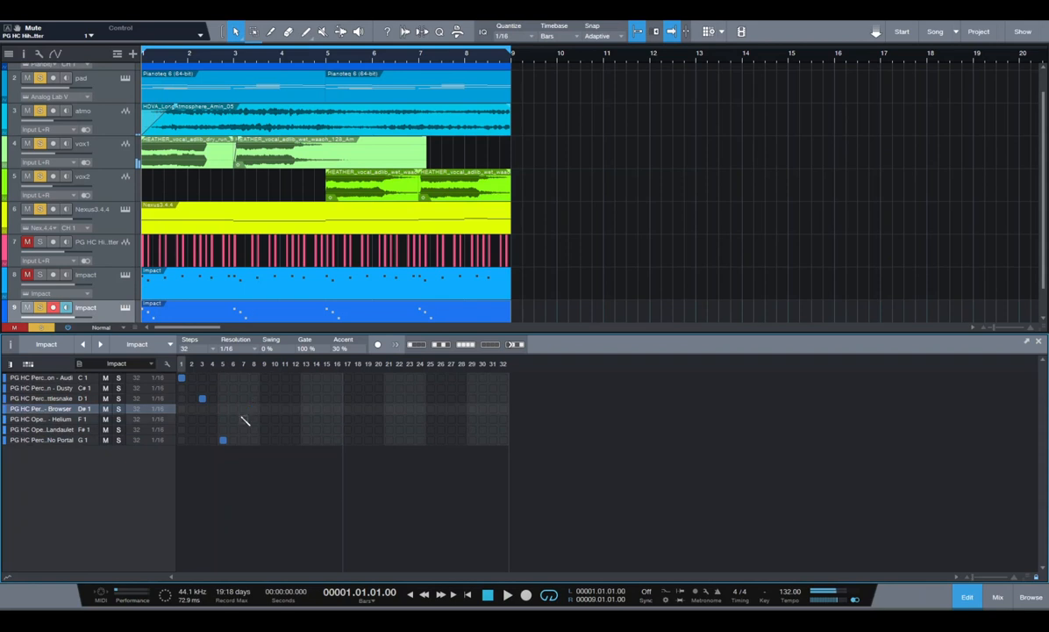
{"action": "key", "text": "space"}
{"action": "key", "text": "space"}
{"action": "left_click", "coordinate": [244, 419]}
{"action": "left_click", "coordinate": [264, 419]}
{"action": "key", "text": "space"}
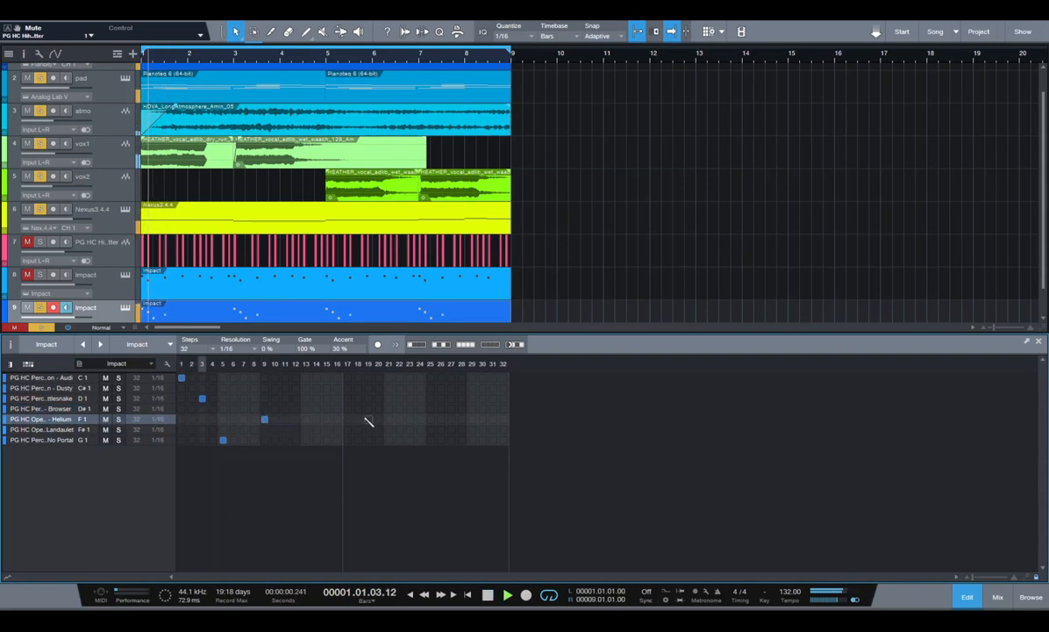
{"action": "key", "text": "space"}
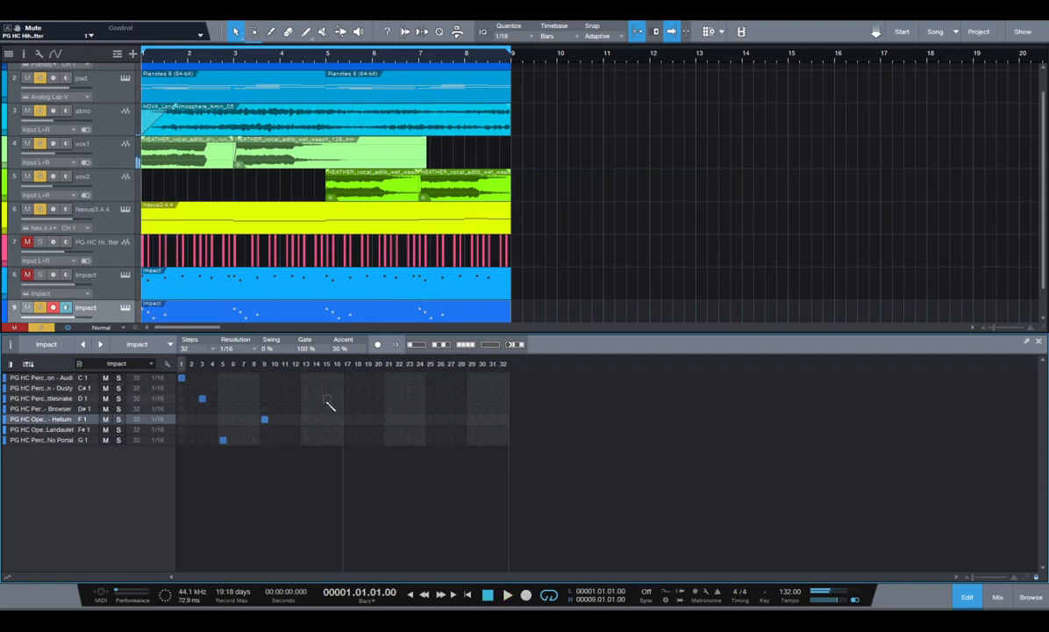
Place a Browser percussion hit on step 15 and play the pattern back.
{"action": "left_click", "coordinate": [327, 408]}
{"action": "key", "text": "space"}
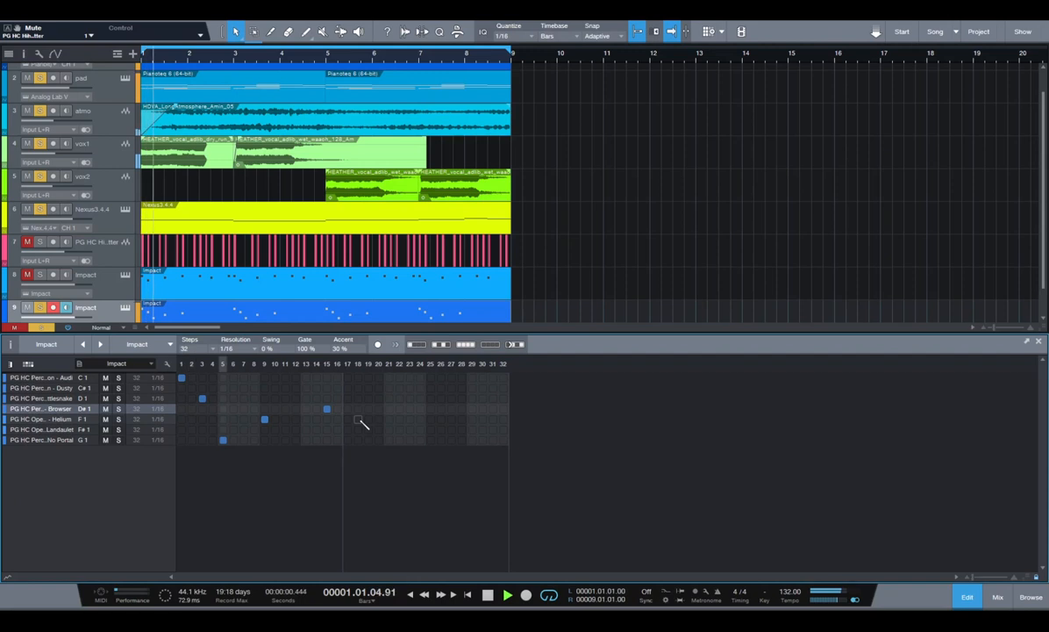
{"action": "key", "text": "space"}
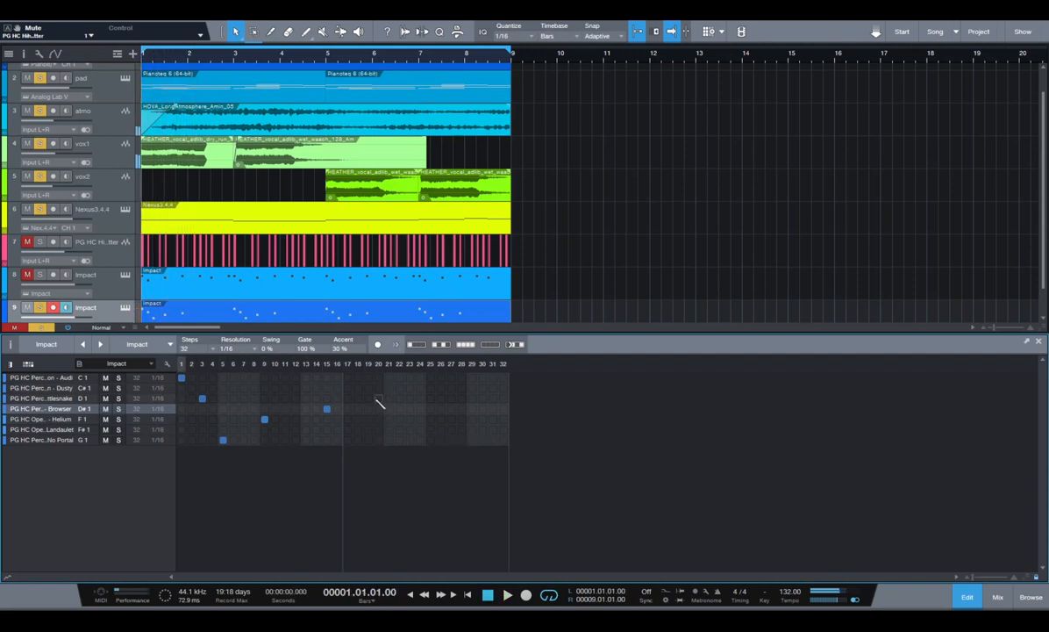
Try different samples on step 19 and place Dusty there, then place a Helium open hihat on step 23.
{"action": "left_click", "coordinate": [369, 420]}
{"action": "left_click", "coordinate": [368, 419]}
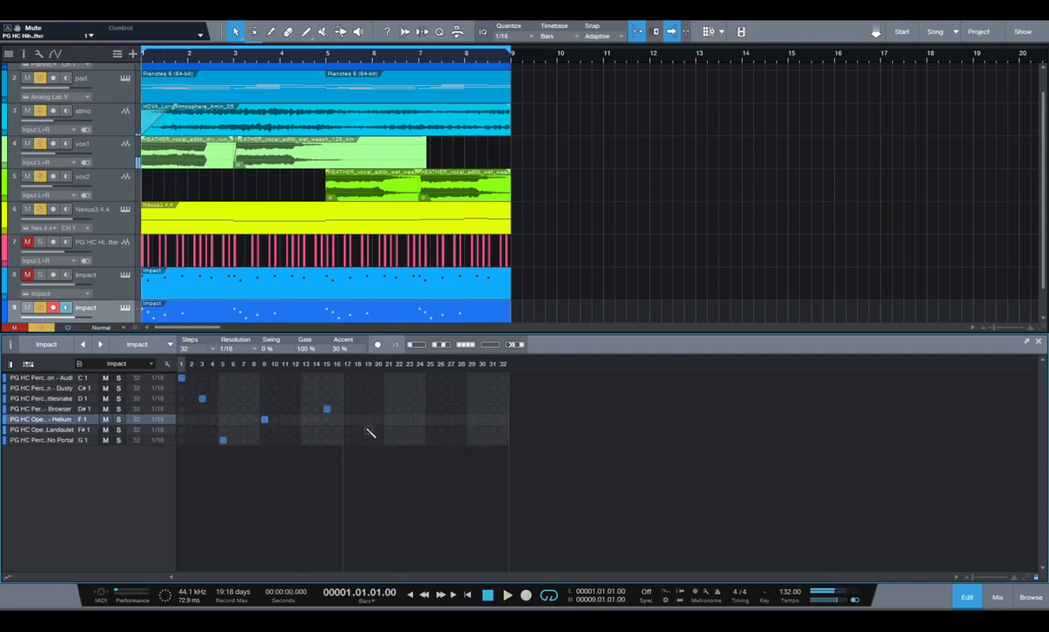
{"action": "left_click", "coordinate": [368, 429]}
{"action": "left_click", "coordinate": [368, 429]}
{"action": "left_click", "coordinate": [369, 378]}
{"action": "left_click", "coordinate": [369, 378]}
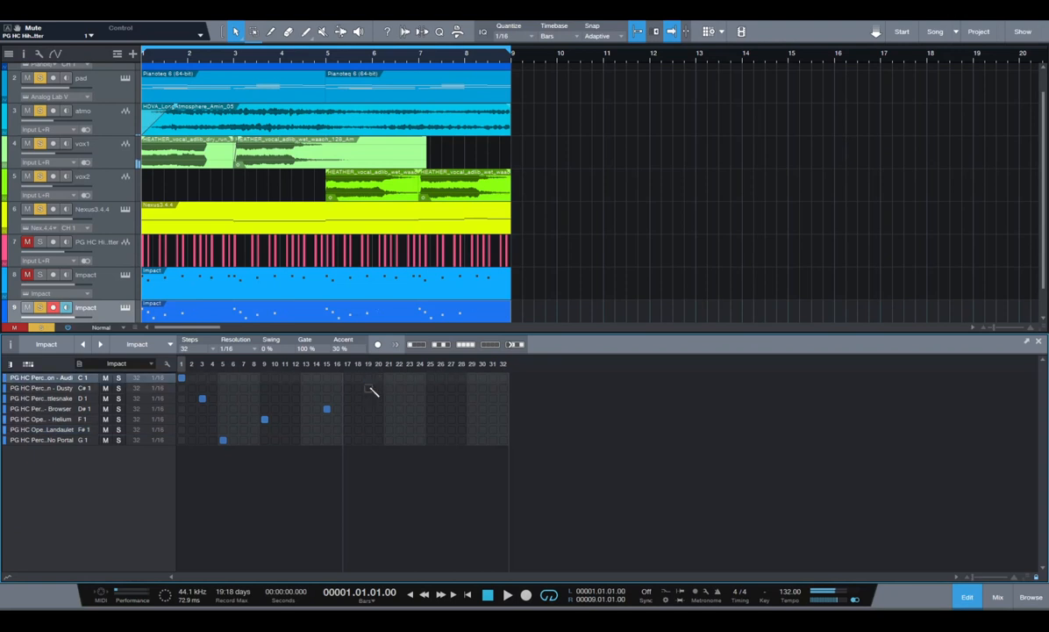
{"action": "left_click", "coordinate": [369, 388]}
{"action": "left_click", "coordinate": [409, 378]}
{"action": "left_click", "coordinate": [410, 377]}
{"action": "left_click", "coordinate": [410, 418]}
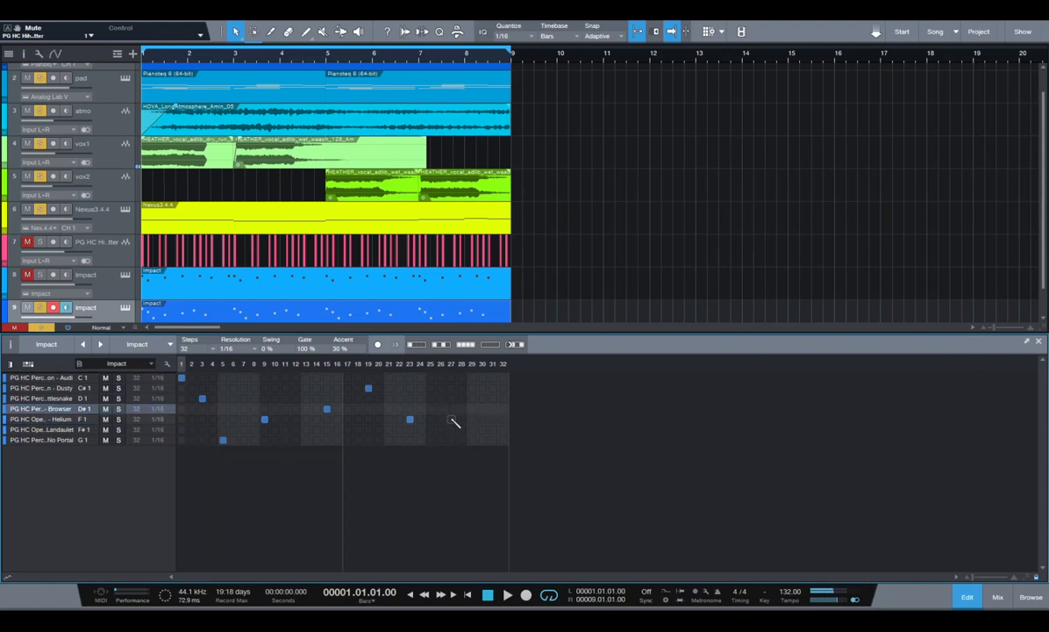
Place a No Portal percussion hit on step 27 and play the pattern from the start to check it.
{"action": "left_click", "coordinate": [453, 429]}
{"action": "left_click", "coordinate": [450, 439]}
{"action": "key", "text": "space"}
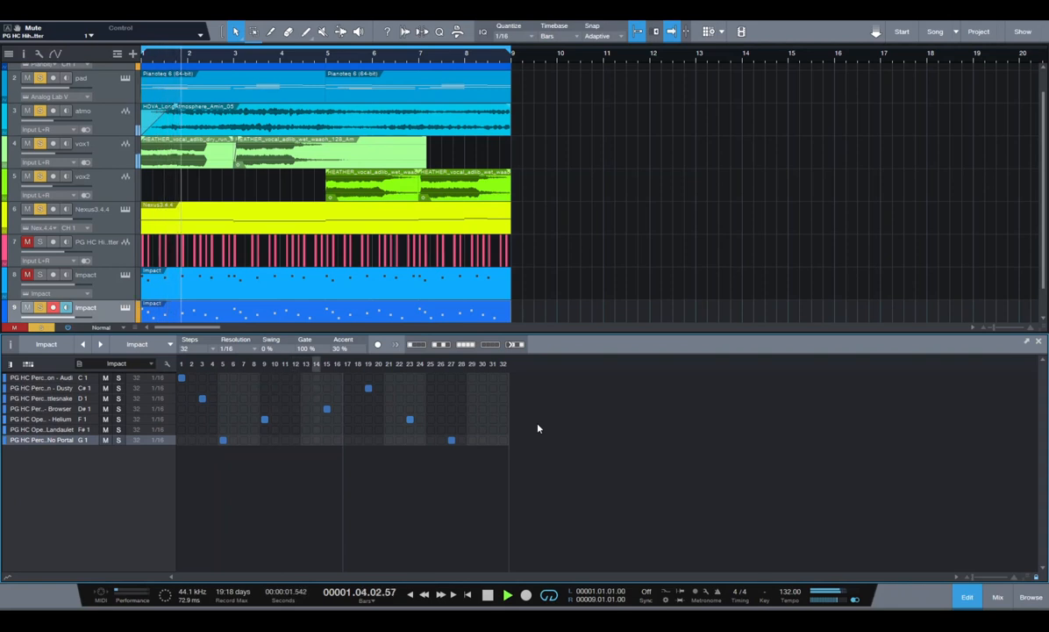
{"action": "key", "text": "space"}
{"action": "key", "text": "space"}
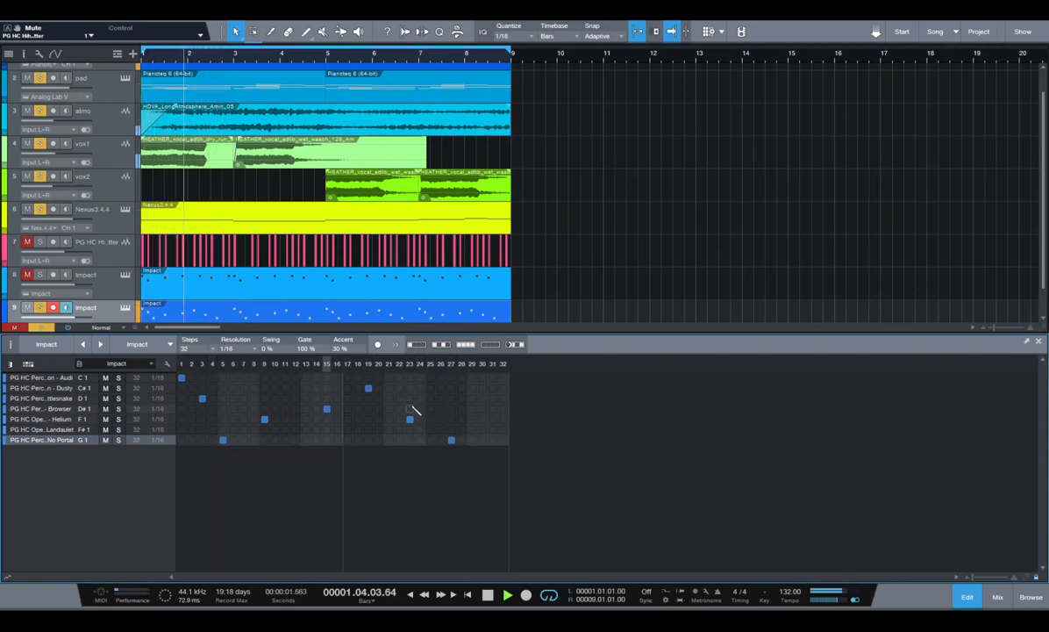
{"action": "key", "text": "space"}
{"action": "key", "text": "space"}
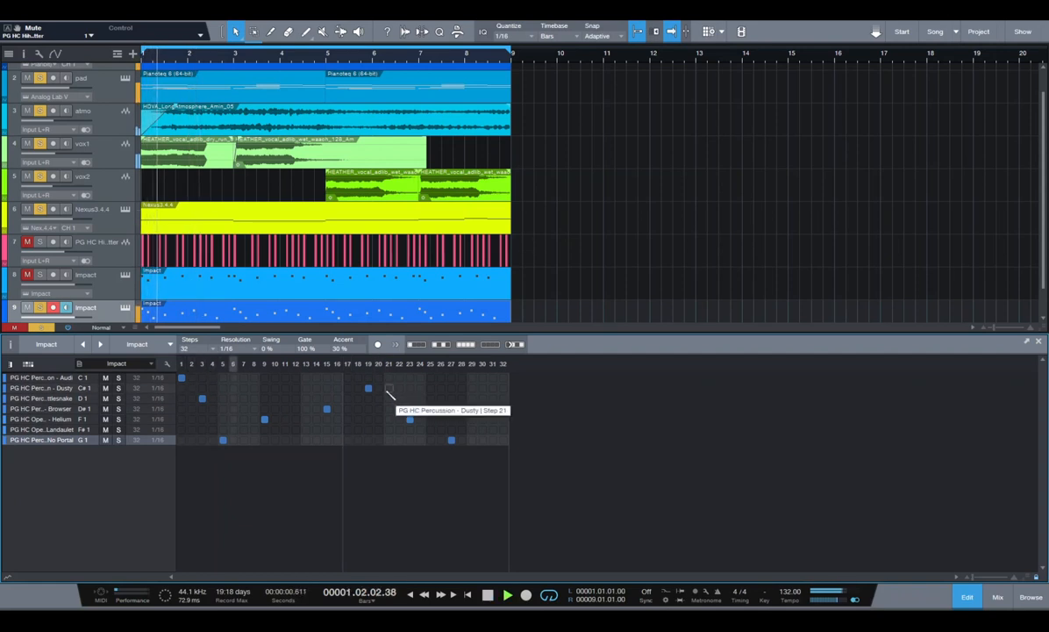
{"action": "key", "text": "space"}
Replace the Dusty hit on step 19 with a Browser percussion hit and play the pattern.
{"action": "left_click", "coordinate": [369, 388]}
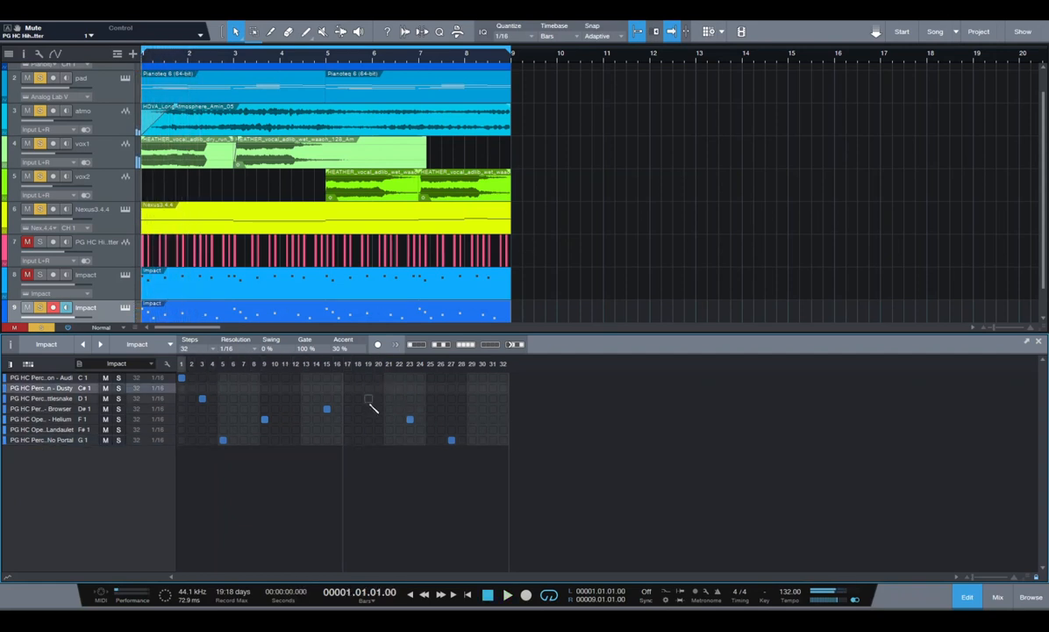
{"action": "left_click", "coordinate": [369, 409]}
{"action": "key", "text": "space"}
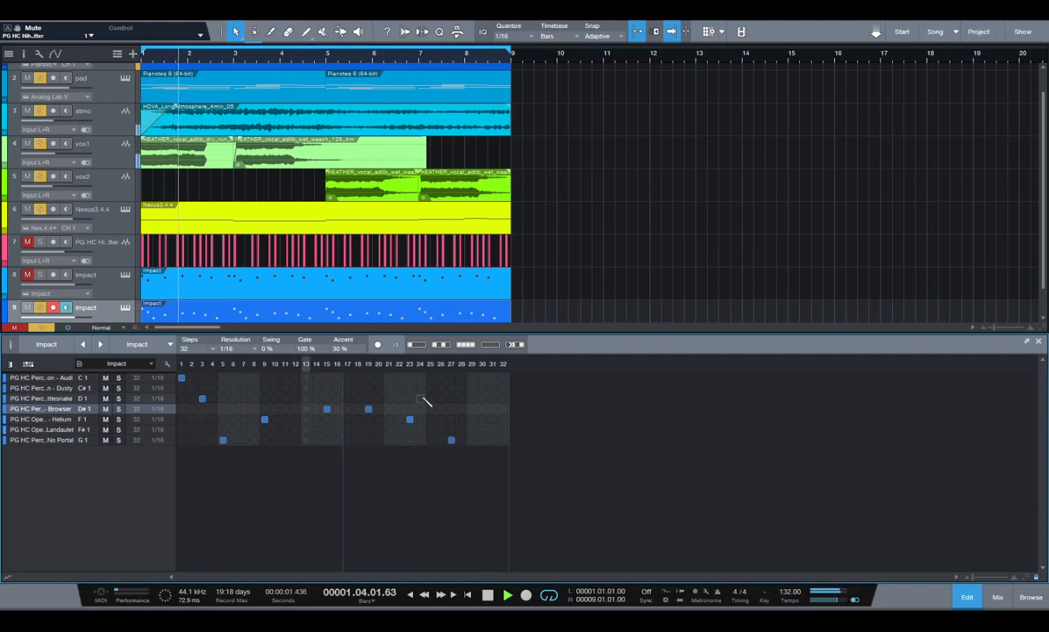
Remove the Helium open hihat from step 23, place a No Portal percussion hit on step 21 and play the pattern.
{"action": "key", "text": "space"}
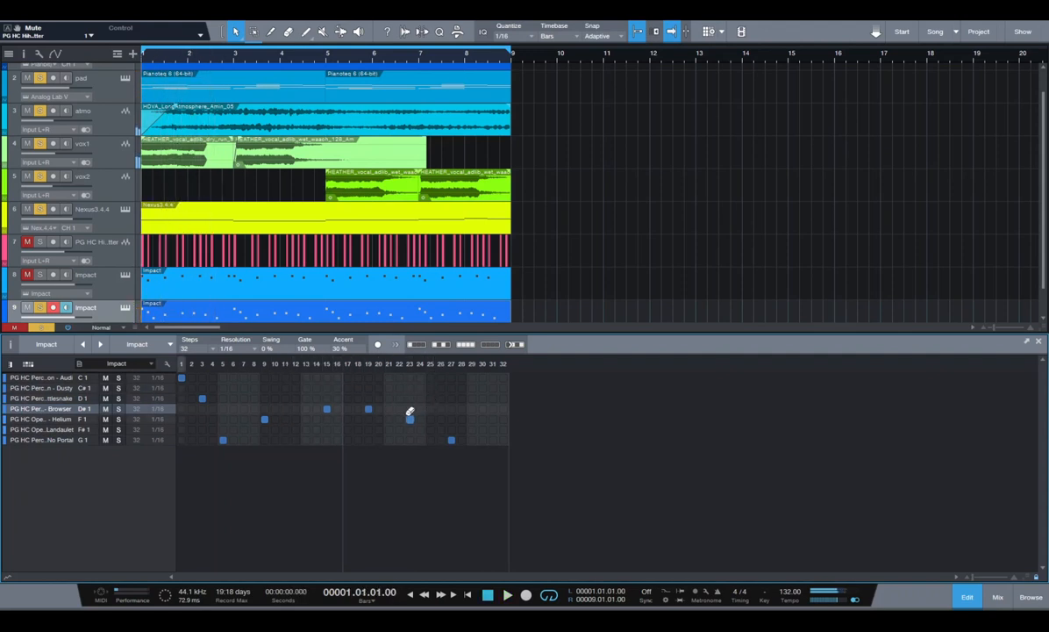
{"action": "left_click", "coordinate": [409, 418]}
{"action": "left_click", "coordinate": [391, 440]}
{"action": "key", "text": "space"}
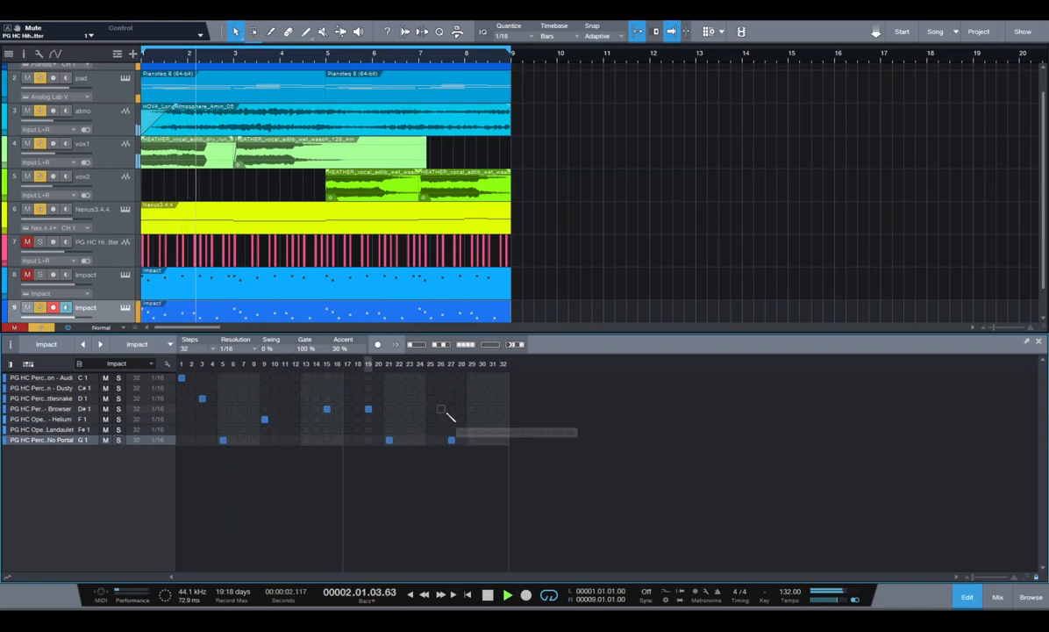
{"action": "key", "text": "space"}
Remove the No Portal hit from step 27, try samples on step 25, place the Rattlesnake percussion there and play the pattern.
{"action": "left_click", "coordinate": [451, 440]}
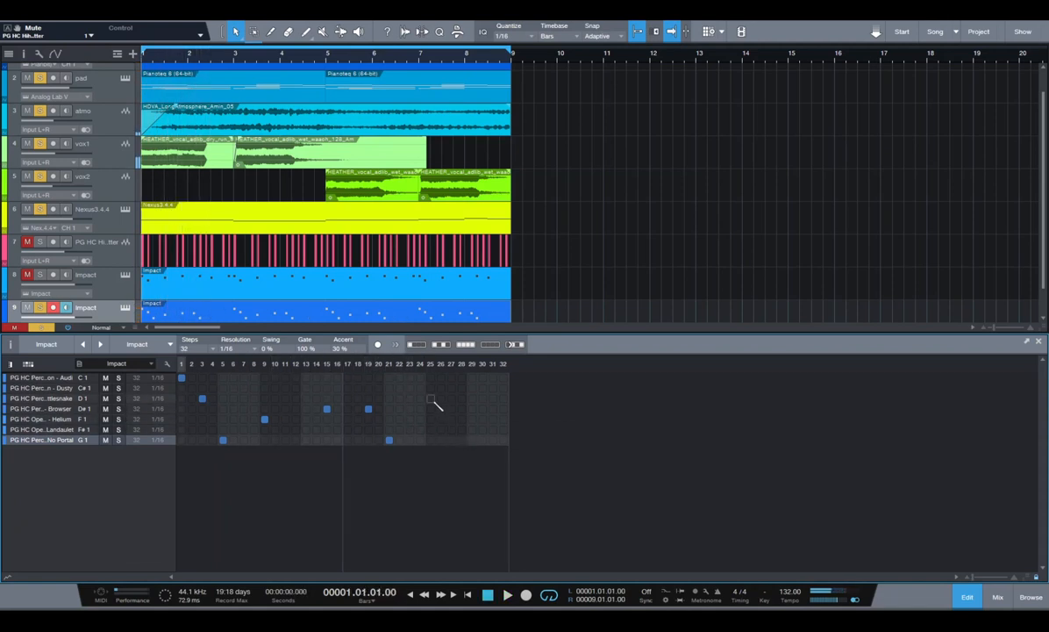
{"action": "left_click", "coordinate": [431, 399]}
{"action": "left_click", "coordinate": [431, 398]}
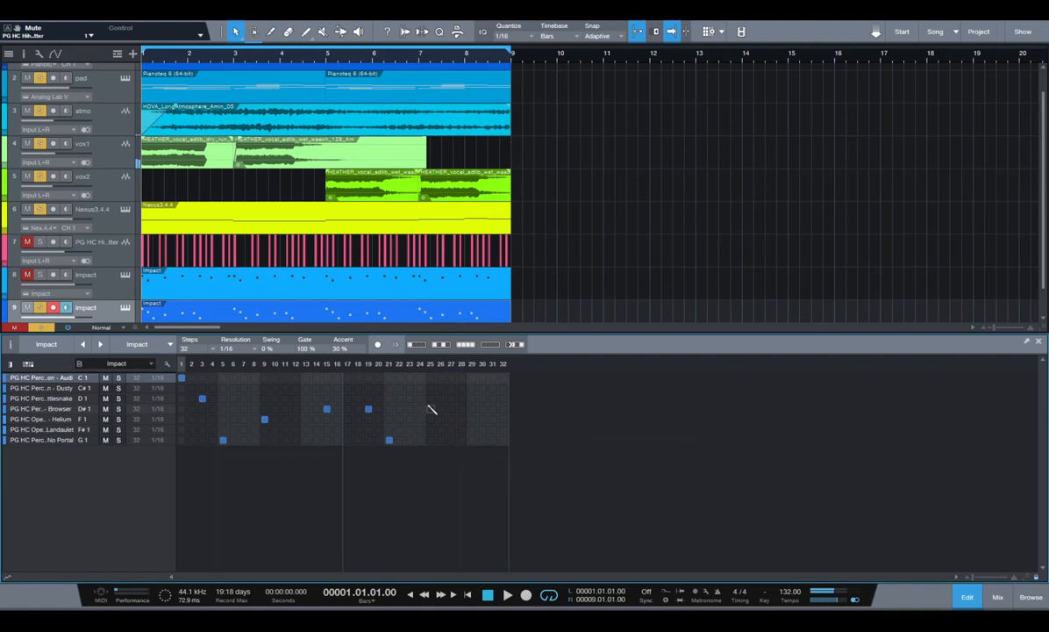
{"action": "left_click", "coordinate": [431, 409]}
{"action": "left_click", "coordinate": [431, 409]}
{"action": "left_click", "coordinate": [431, 399]}
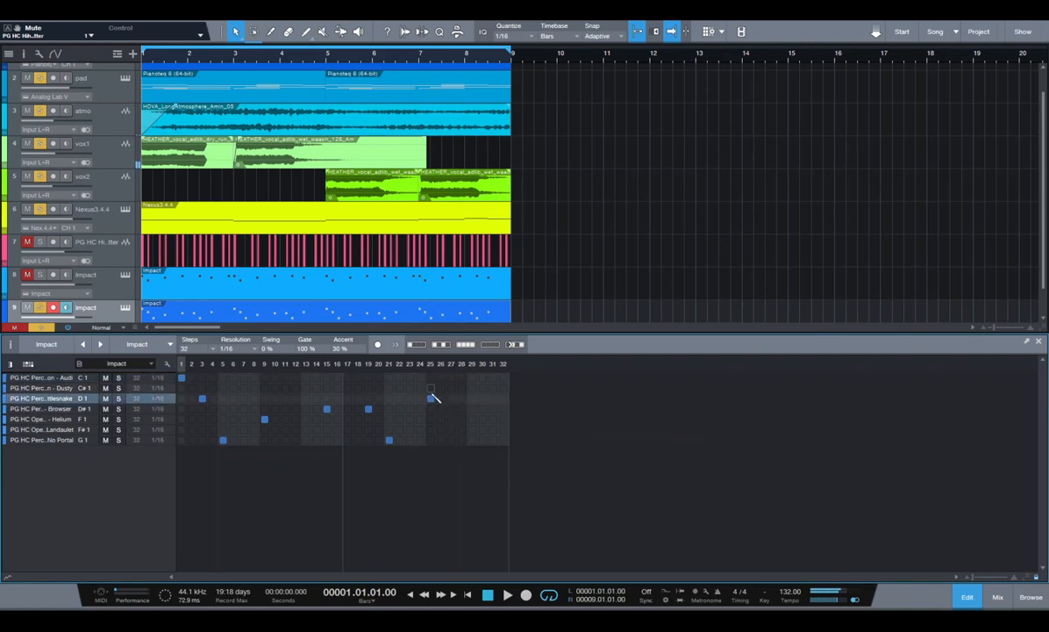
{"action": "key", "text": "space"}
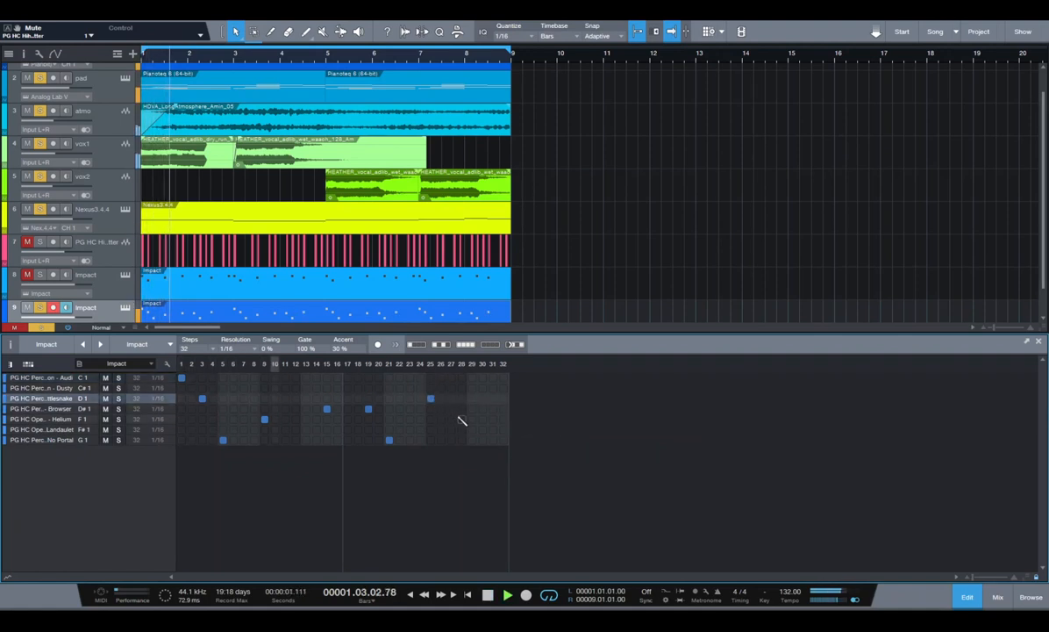
{"action": "key", "text": "space"}
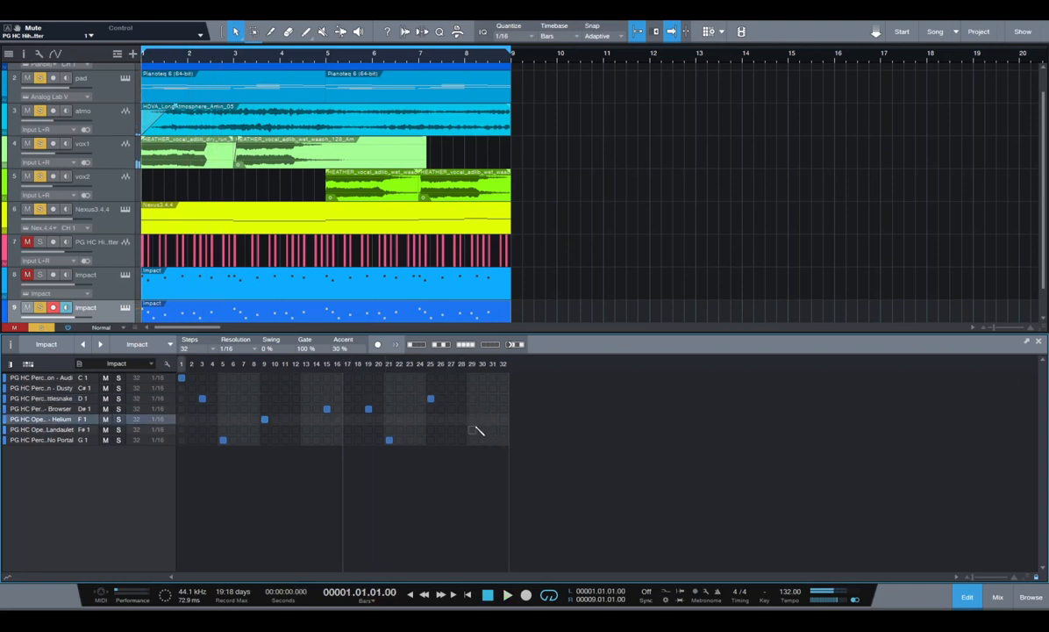
Place a Landaulet open hihat on step 29 and play the pattern from the start.
{"action": "left_click", "coordinate": [474, 429]}
{"action": "left_click", "coordinate": [474, 429]}
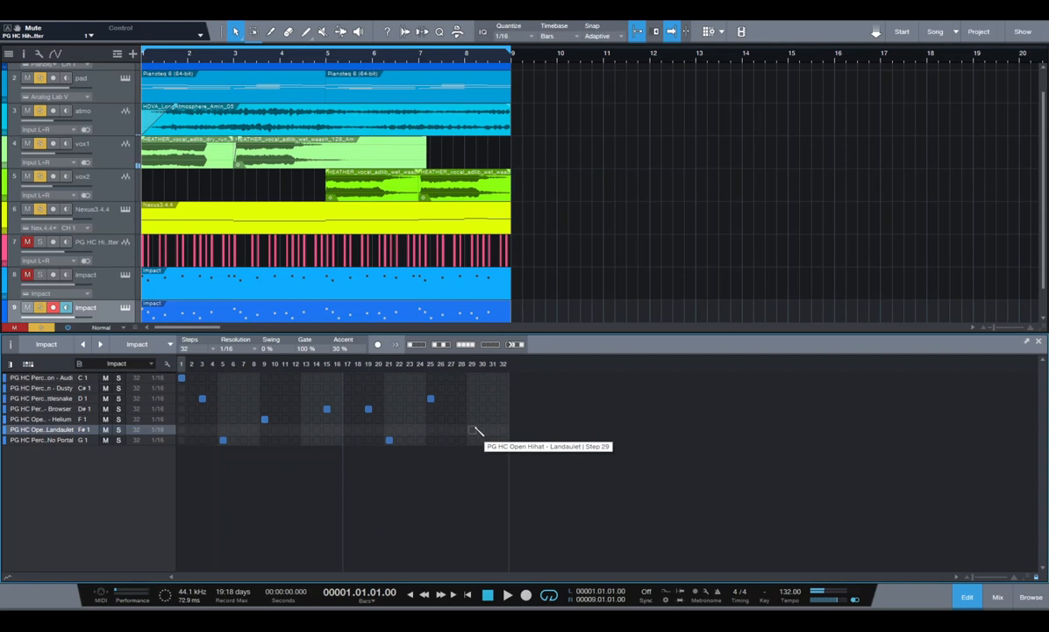
{"action": "left_click", "coordinate": [474, 429]}
{"action": "key", "text": "space"}
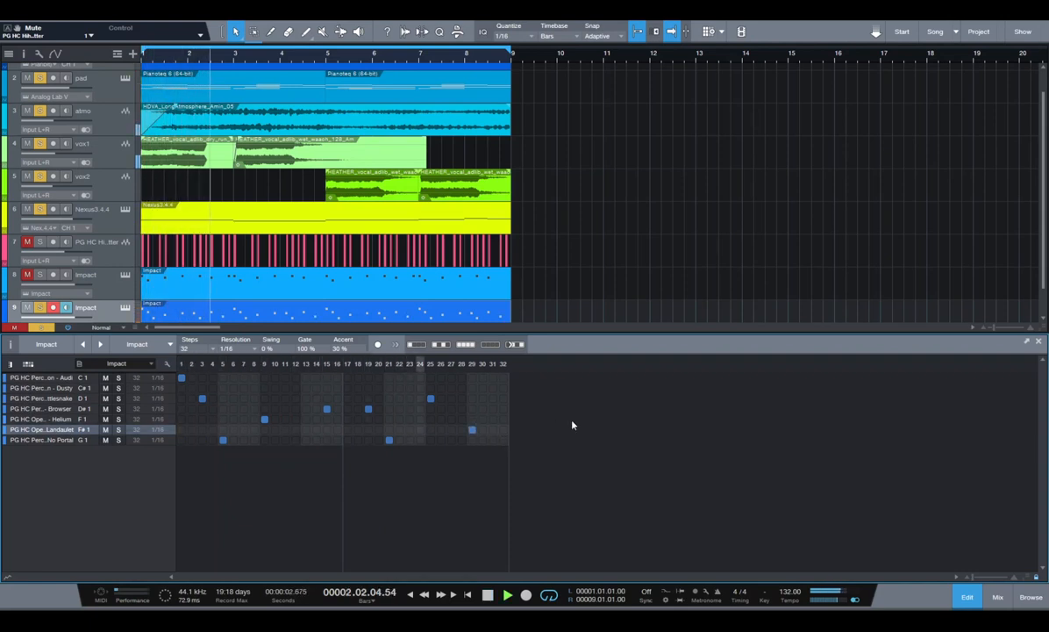
{"action": "key", "text": "space"}
Mute the piano, pad, atmo, vox1, vox2 and Nexus tracks to isolate the new Impact percussion track.
{"action": "scroll", "coordinate": [574, 261], "scroll_direction": "down", "scroll_amount": 1}
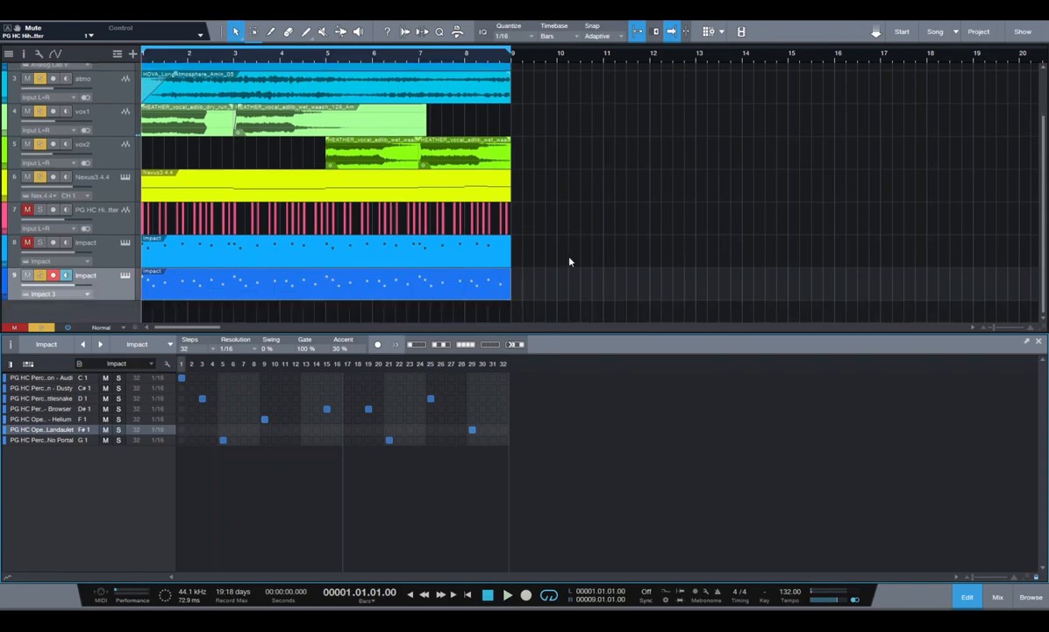
{"action": "scroll", "coordinate": [75, 171], "scroll_direction": "up", "scroll_amount": 2}
{"action": "left_click_drag", "start_coordinate": [28, 72], "coordinate": [29, 251]}
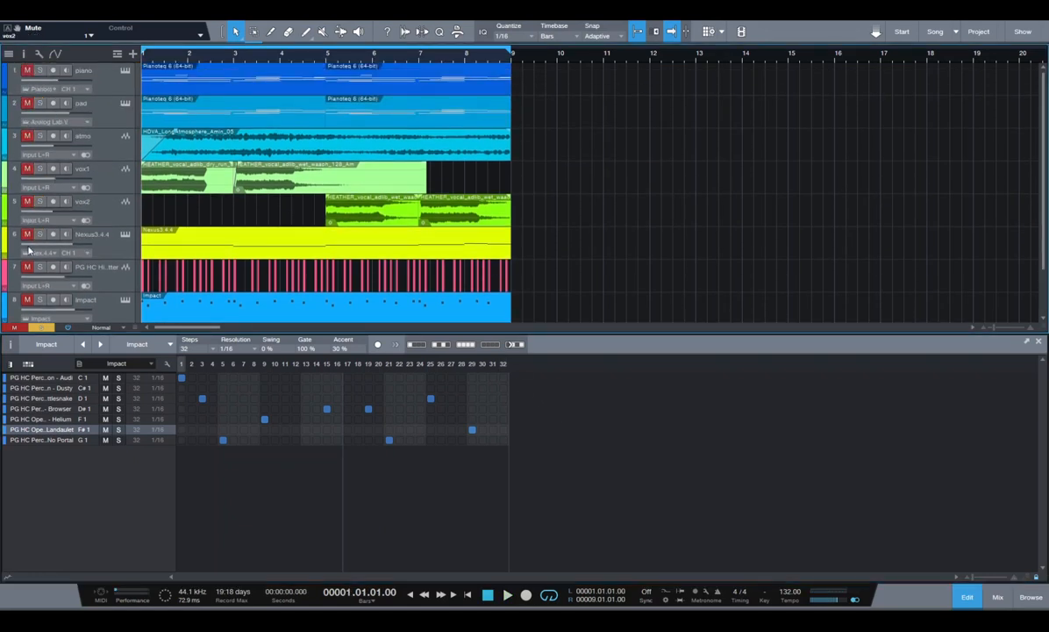
{"action": "scroll", "coordinate": [711, 245], "scroll_direction": "down", "scroll_amount": 2}
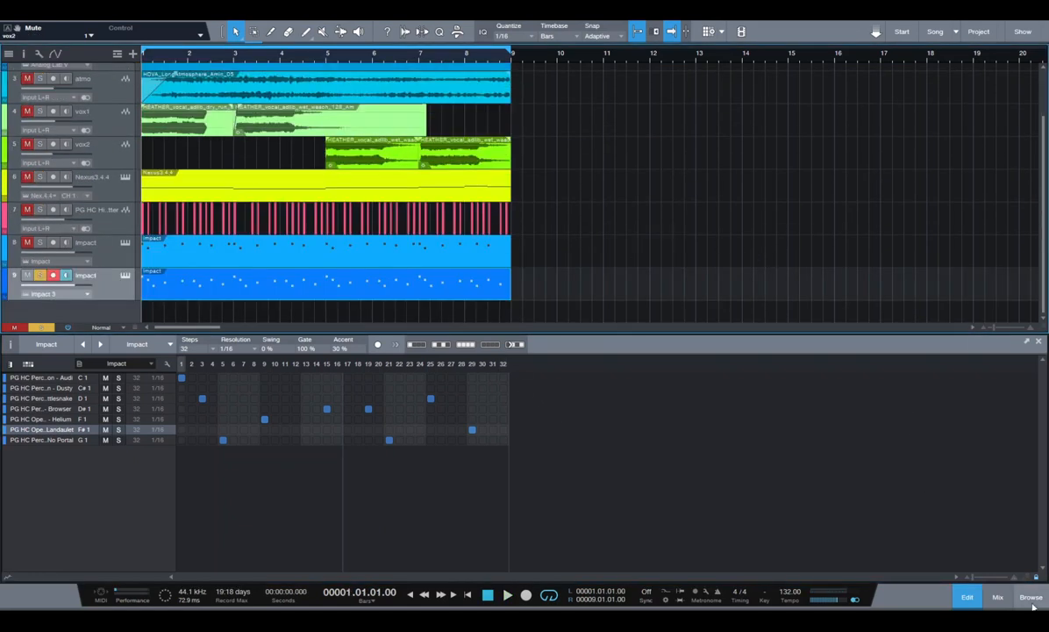
Show the mixer and the effects browser, and insert Pro EQ from the aEQ folder on the Impact 3 channel.
{"action": "left_click", "coordinate": [1030, 597]}
{"action": "left_click", "coordinate": [1007, 599]}
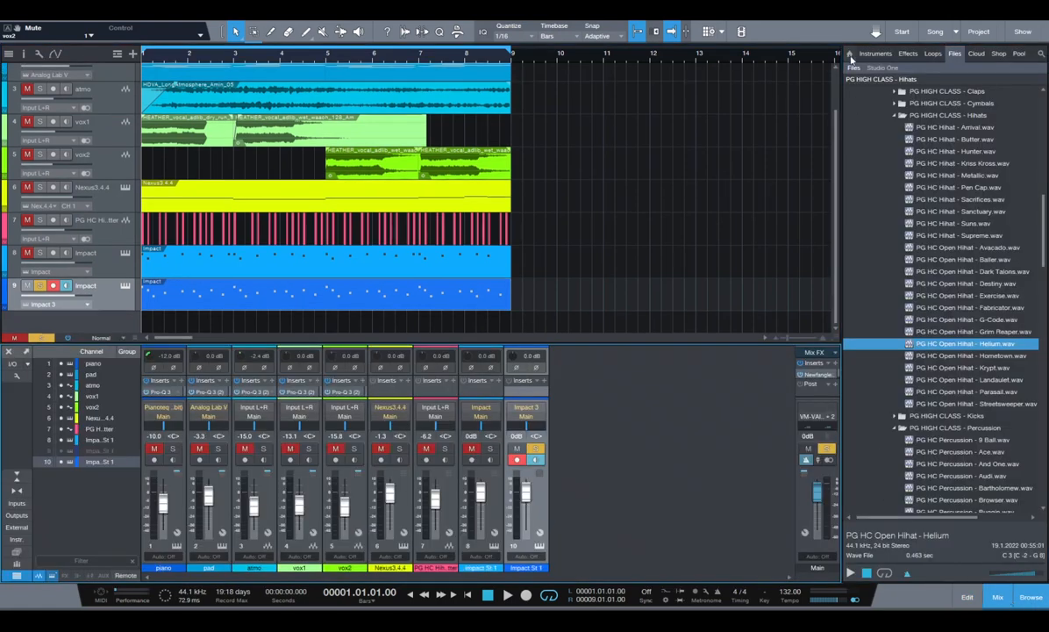
{"action": "left_click", "coordinate": [908, 53]}
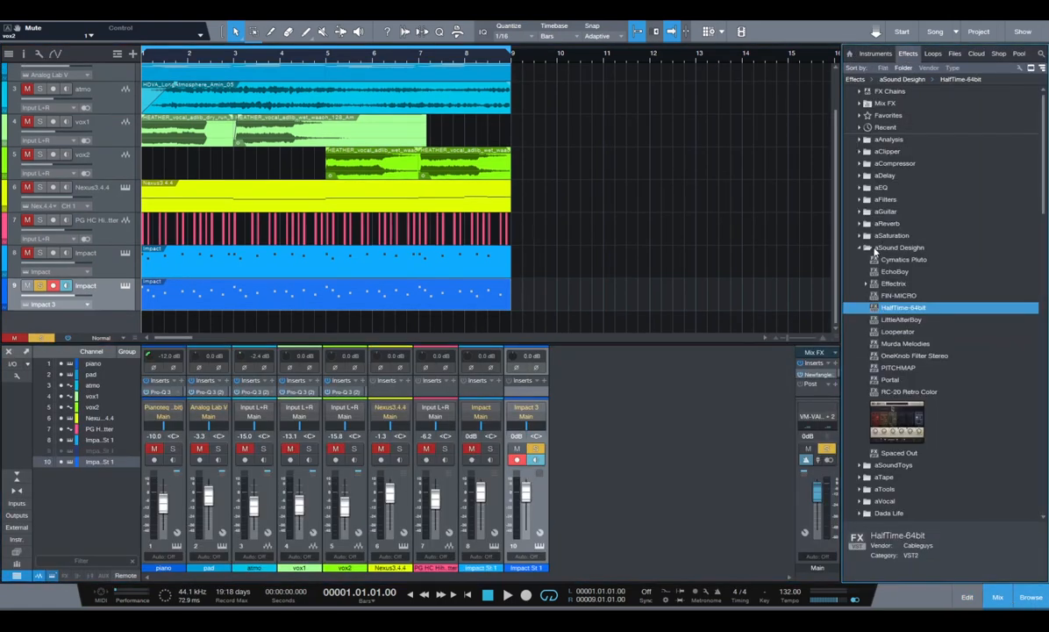
{"action": "double_click", "coordinate": [874, 249]}
{"action": "double_click", "coordinate": [881, 188]}
{"action": "left_click_drag", "start_coordinate": [893, 232], "coordinate": [527, 386]}
Set a 48dB/Oct low cut at 200 Hz in Pro EQ while listening to the percussion.
{"action": "left_click_drag", "start_coordinate": [419, 234], "coordinate": [460, 235]}
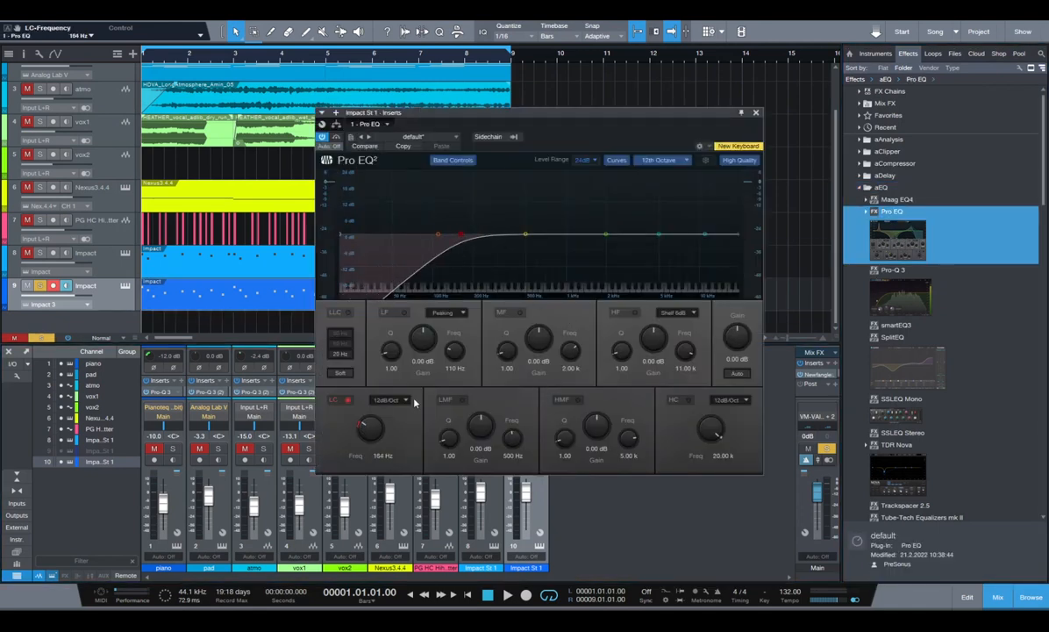
{"action": "scroll", "coordinate": [402, 404], "scroll_direction": "down", "scroll_amount": 3}
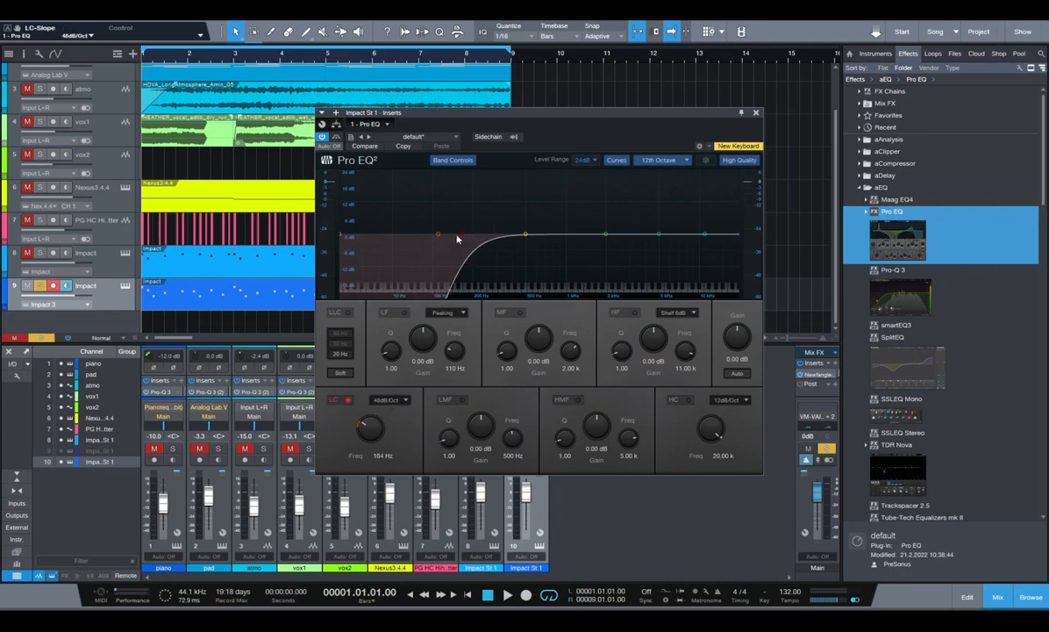
{"action": "key", "text": "space"}
{"action": "key", "text": "space"}
{"action": "key", "text": "ctrl+z"}
{"action": "key", "text": "ctrl+z"}
{"action": "key", "text": "space"}
{"action": "left_click_drag", "start_coordinate": [461, 235], "coordinate": [474, 236]}
{"action": "key", "text": "space"}
Add a high cut at about 4.22 kHz with a changed slope, play the percussion and close Pro EQ.
{"action": "left_click_drag", "start_coordinate": [739, 235], "coordinate": [710, 237]}
{"action": "left_click", "coordinate": [730, 400]}
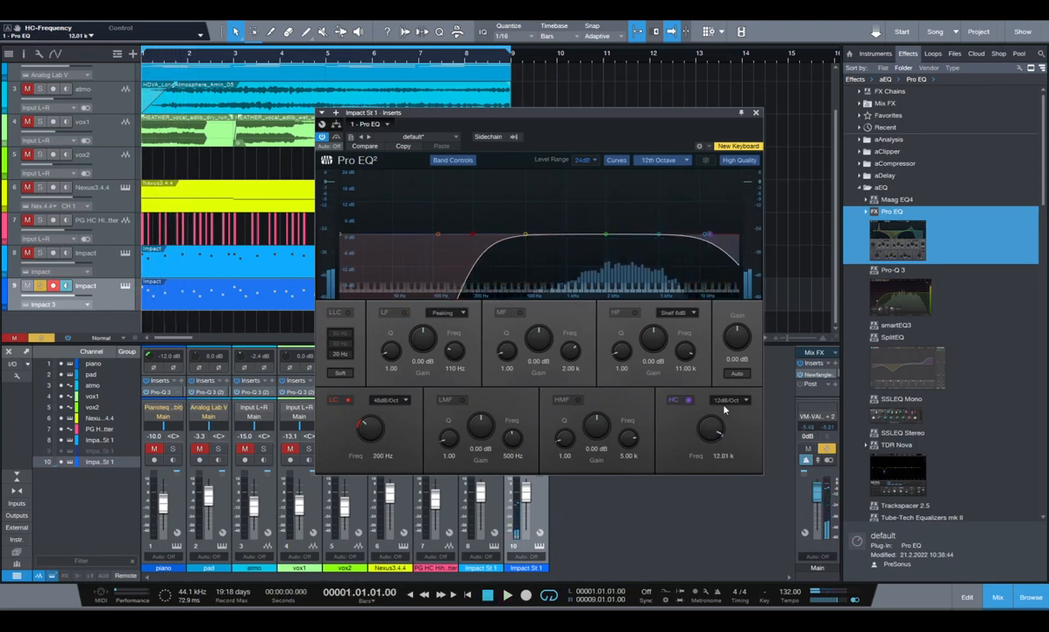
{"action": "left_click", "coordinate": [728, 455]}
{"action": "left_click_drag", "start_coordinate": [710, 237], "coordinate": [649, 239]}
{"action": "key", "text": "space"}
{"action": "key", "text": "space"}
{"action": "left_click", "coordinate": [757, 114]}
Open the percussion track's Impact XT sampler, lower the No Portal pad's gain to about -5.3 dB and play the pattern.
{"action": "left_click", "coordinate": [124, 288]}
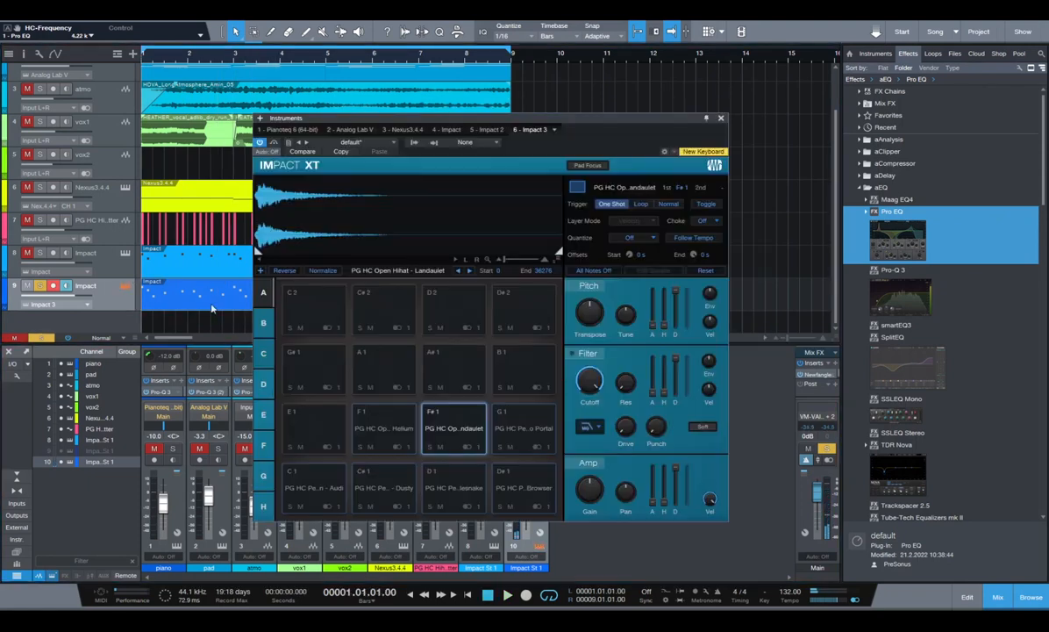
{"action": "left_click", "coordinate": [516, 436]}
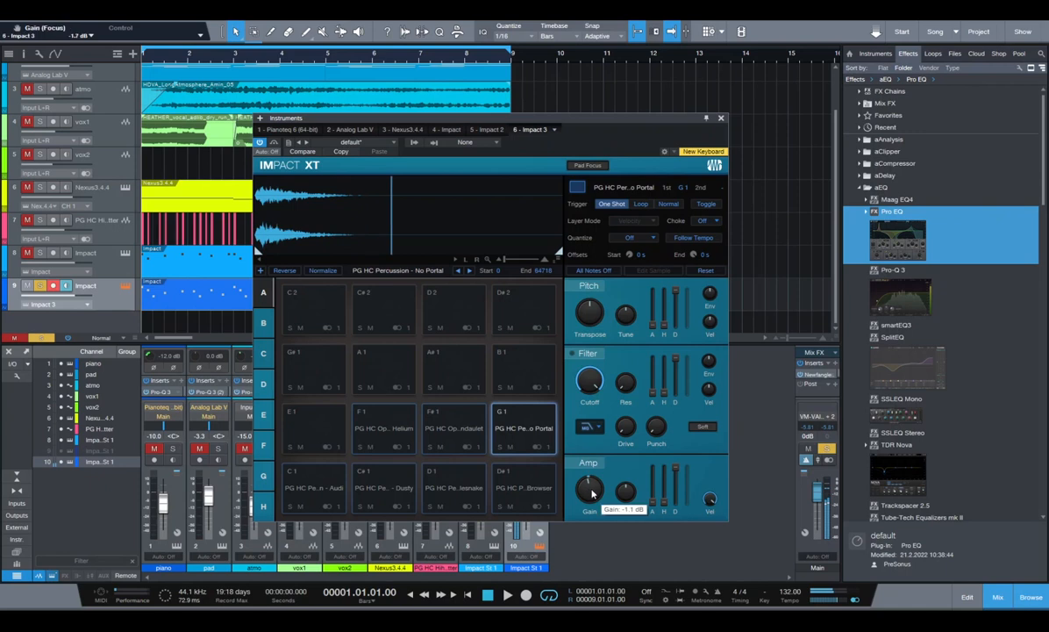
{"action": "key", "text": "space"}
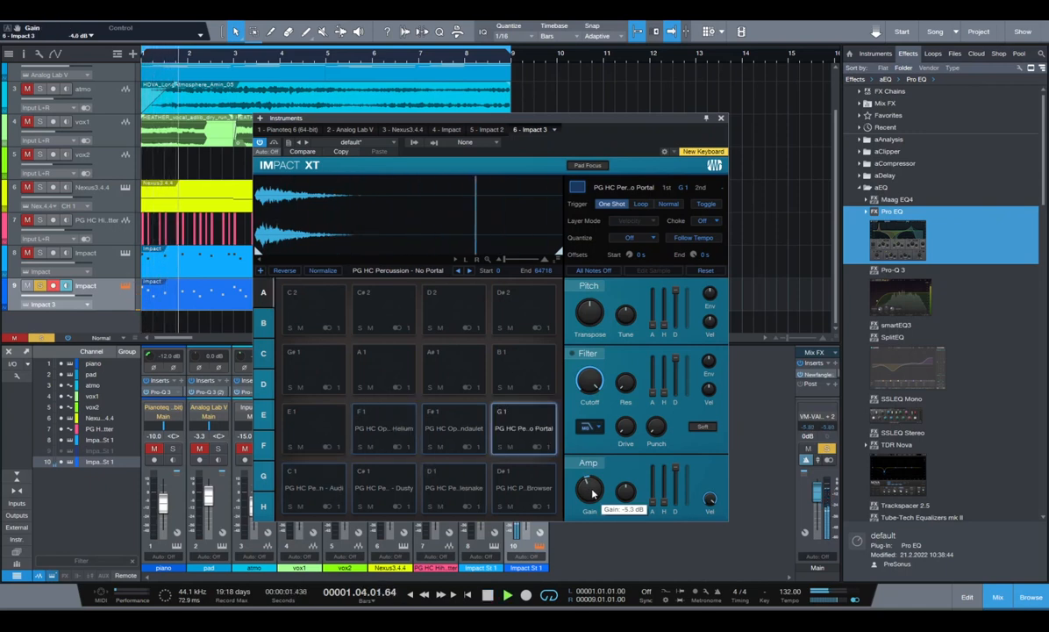
{"action": "key", "text": "space"}
Audition the Browser pad, then lower the Audi pad's gain and play the pattern.
{"action": "left_click", "coordinate": [537, 495]}
{"action": "key", "text": "space"}
{"action": "left_click", "coordinate": [311, 488]}
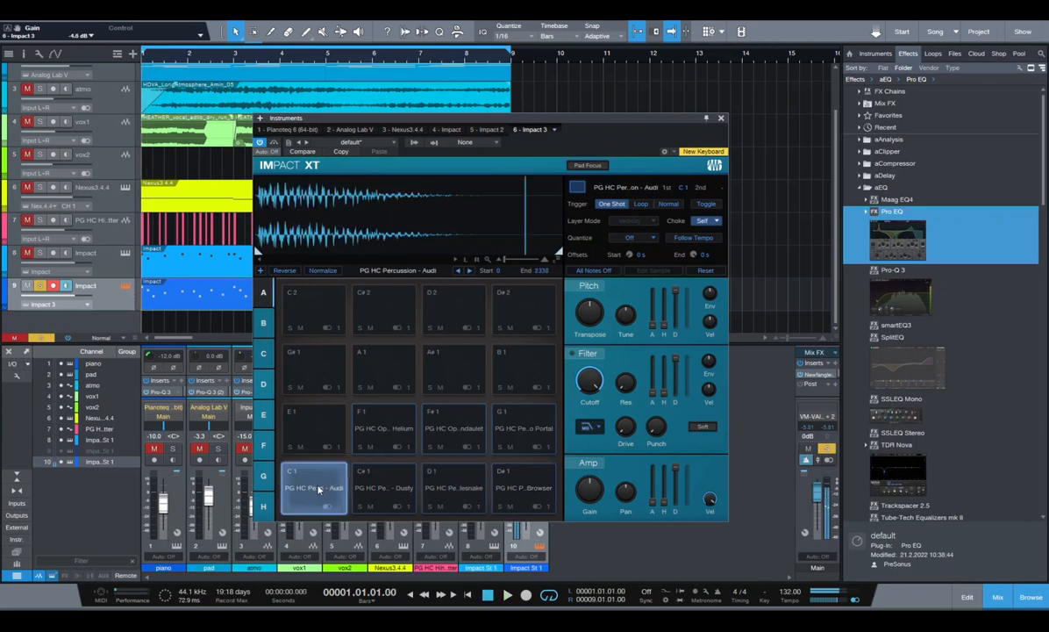
{"action": "key", "text": "space"}
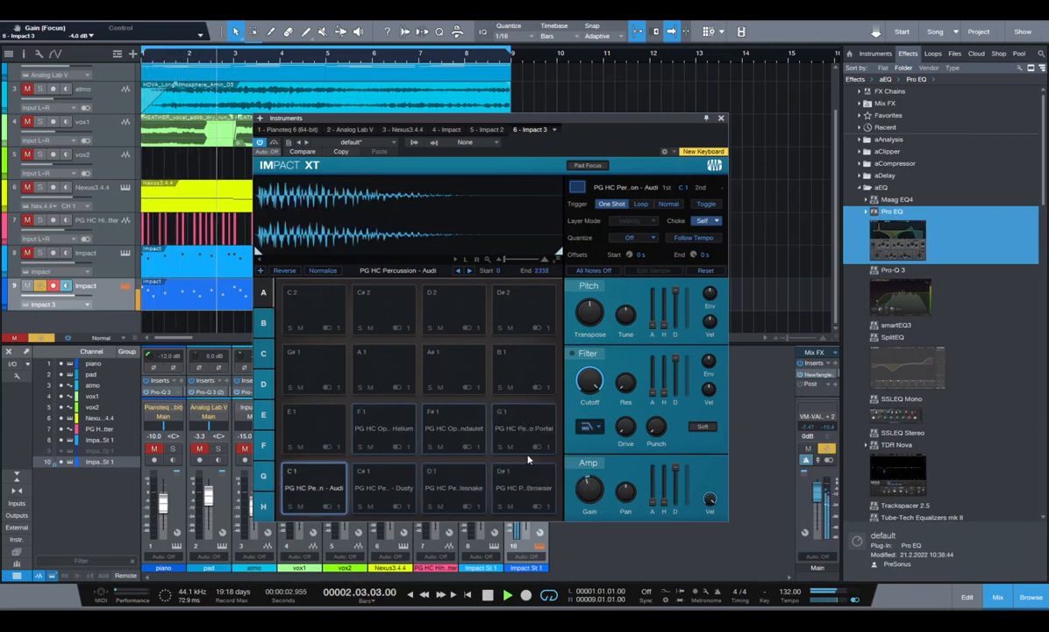
{"action": "key", "text": "space"}
Lower the No Portal pad's gain to -8.6 dB, play the pattern and close the sampler.
{"action": "left_click", "coordinate": [518, 435]}
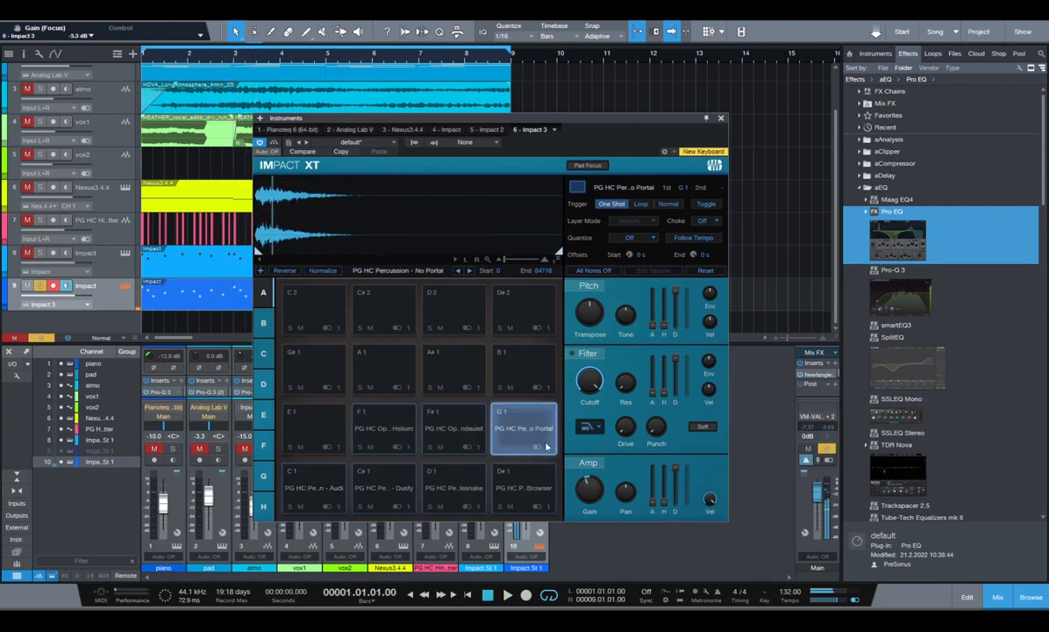
{"action": "key", "text": "space"}
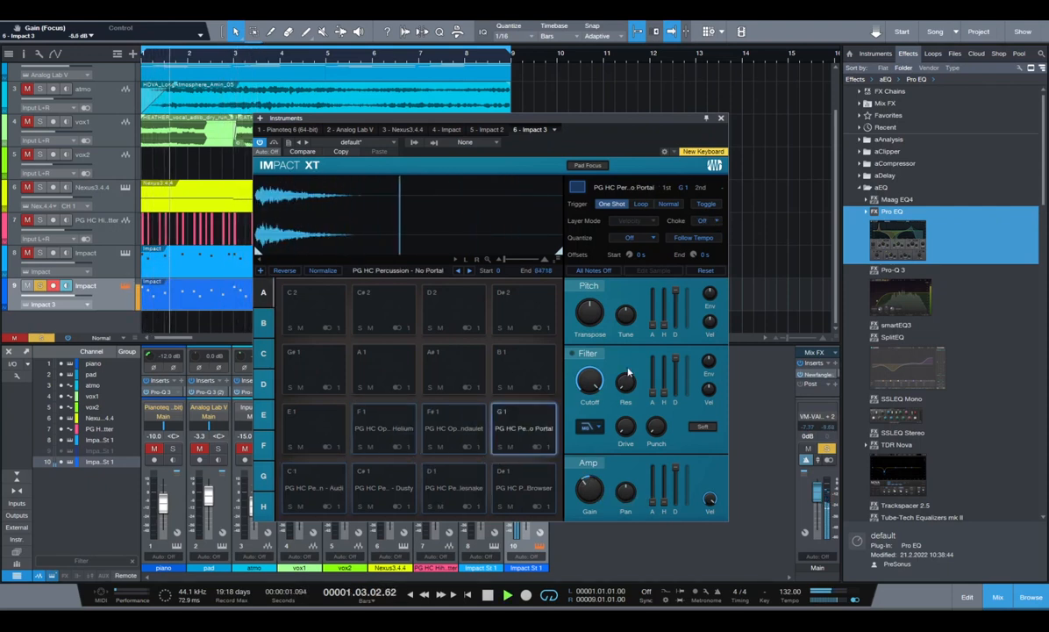
{"action": "key", "text": "space"}
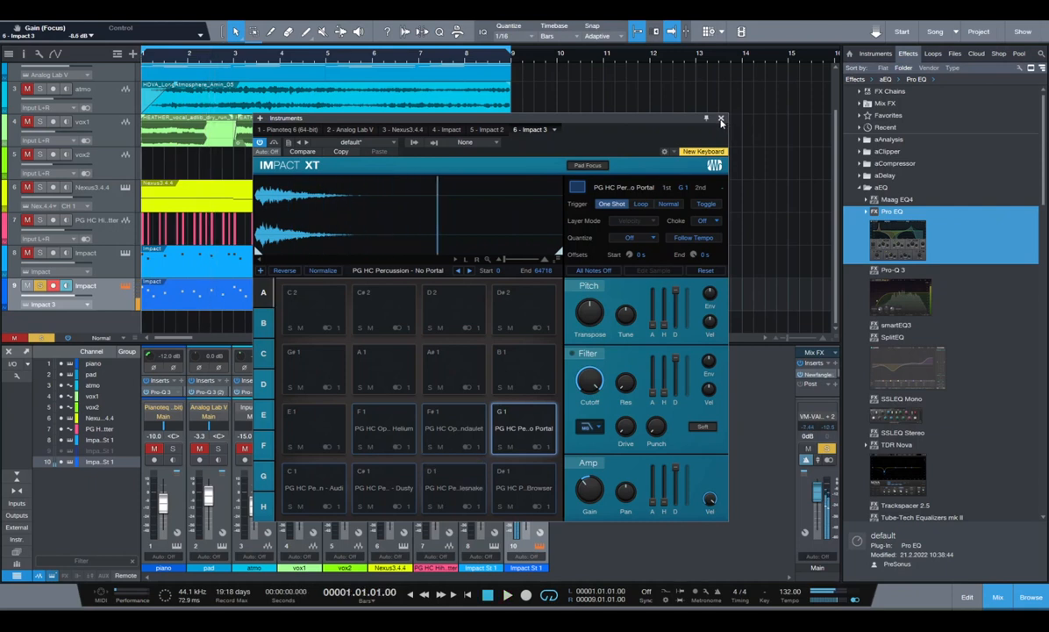
{"action": "left_click", "coordinate": [721, 118]}
Hide the browser, unmute the piano, pad, atmo, vox1, vox2 and Nexus tracks, and play them with the percussion.
{"action": "left_click", "coordinate": [1031, 598]}
{"action": "scroll", "coordinate": [99, 142], "scroll_direction": "up", "scroll_amount": 2}
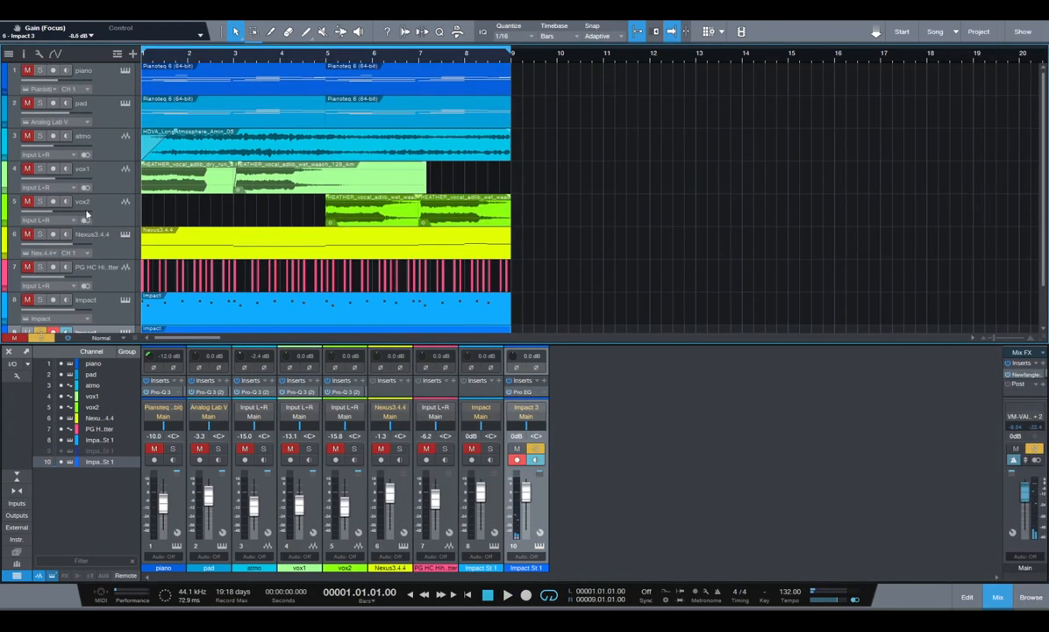
{"action": "left_click_drag", "start_coordinate": [33, 70], "coordinate": [29, 202]}
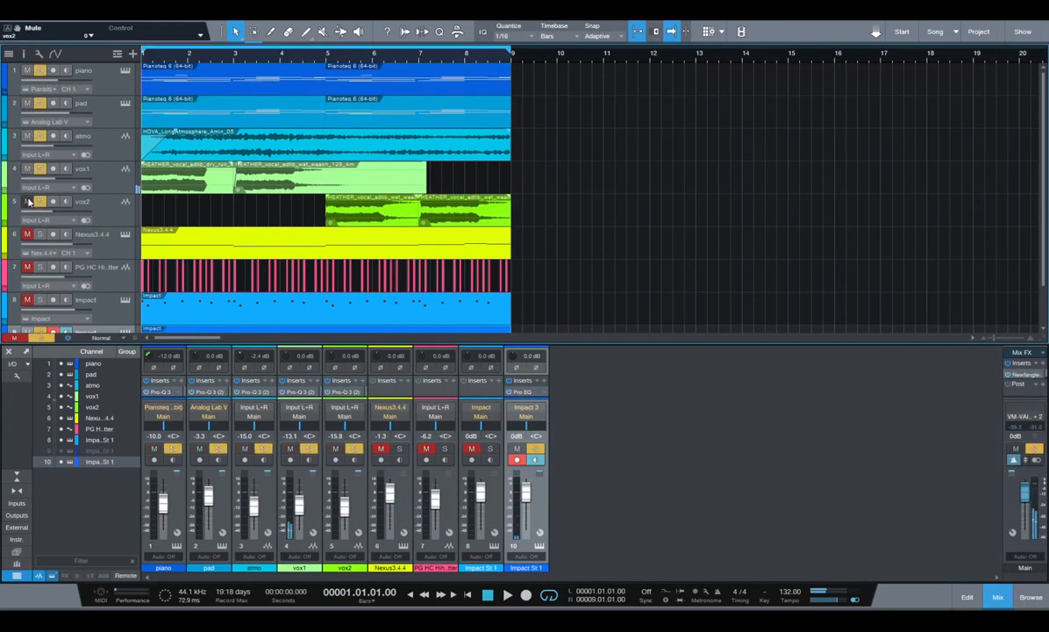
{"action": "key", "text": "space"}
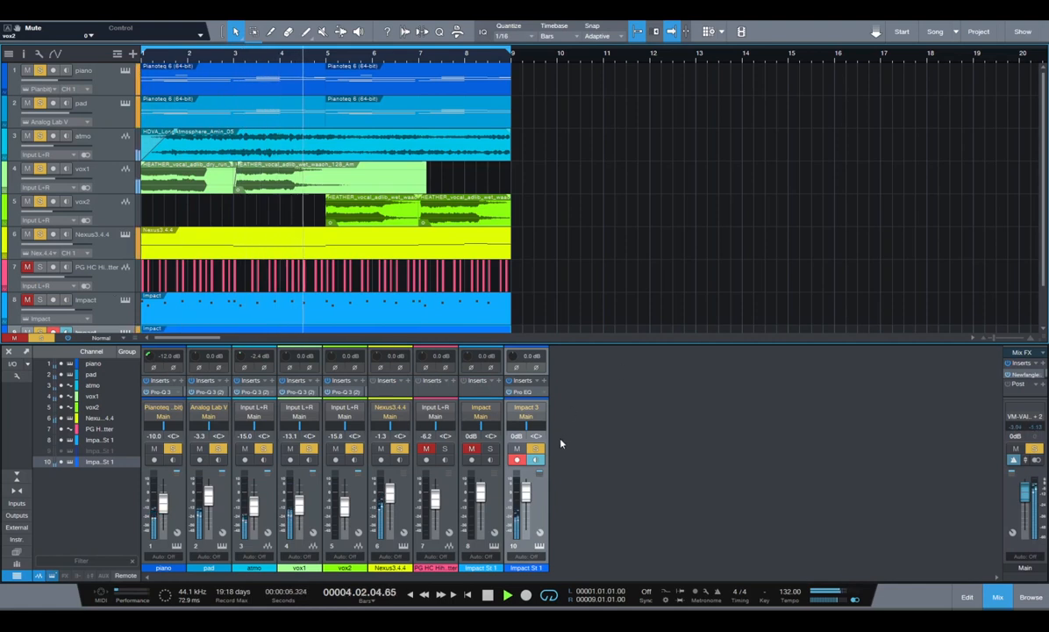
{"action": "key", "text": "space"}
Unmute the PG HC Hihat track and the first Impact track, and play the full beat.
{"action": "scroll", "coordinate": [62, 254], "scroll_direction": "down", "scroll_amount": 1}
{"action": "scroll", "coordinate": [63, 256], "scroll_direction": "down", "scroll_amount": 1}
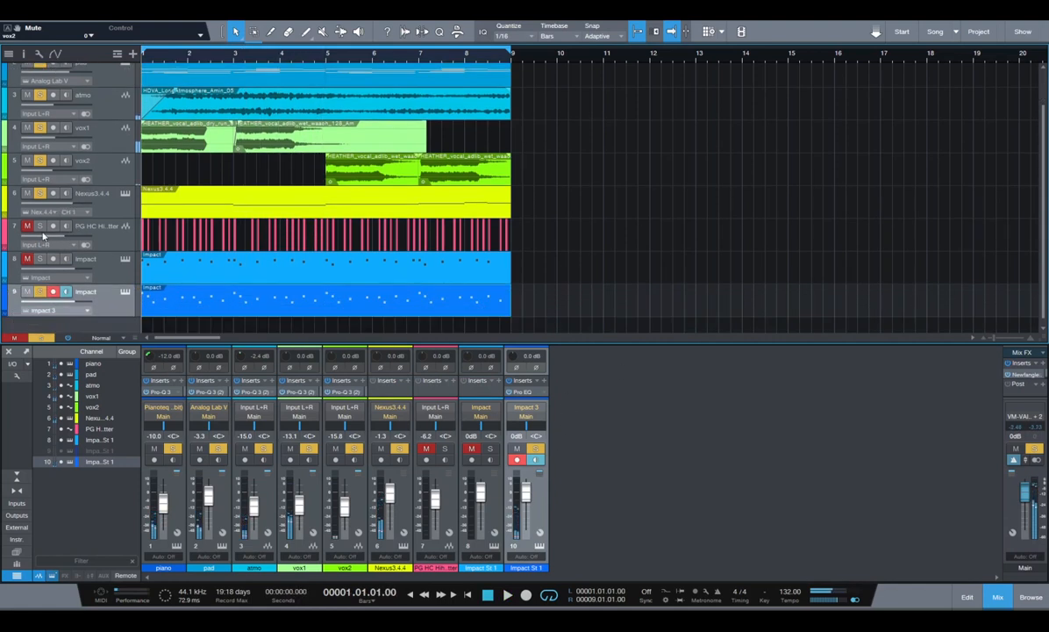
{"action": "key", "text": "space"}
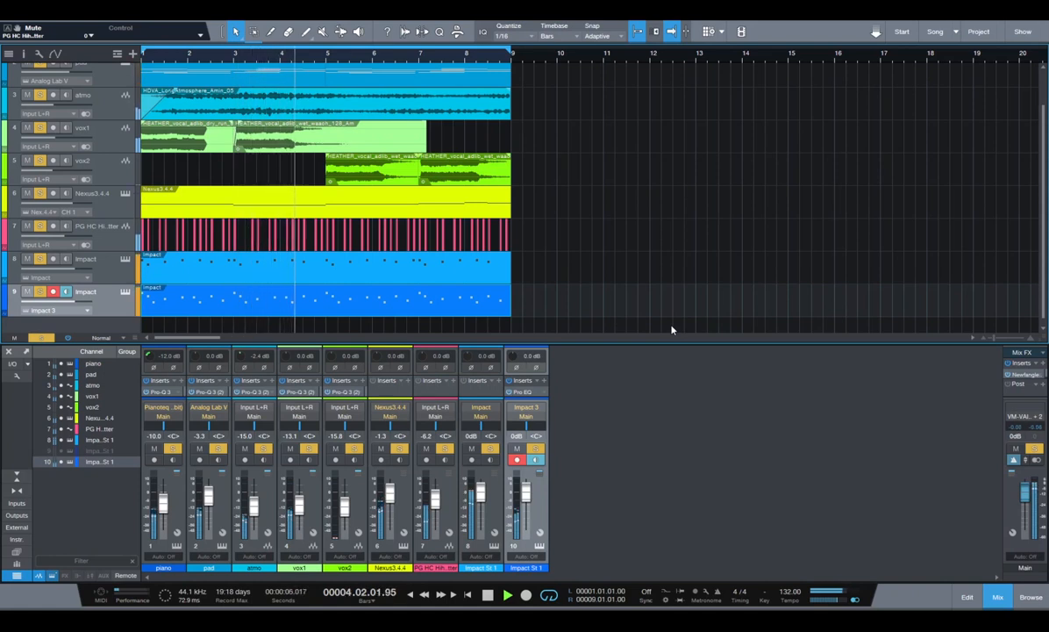
{"action": "key", "text": "space"}
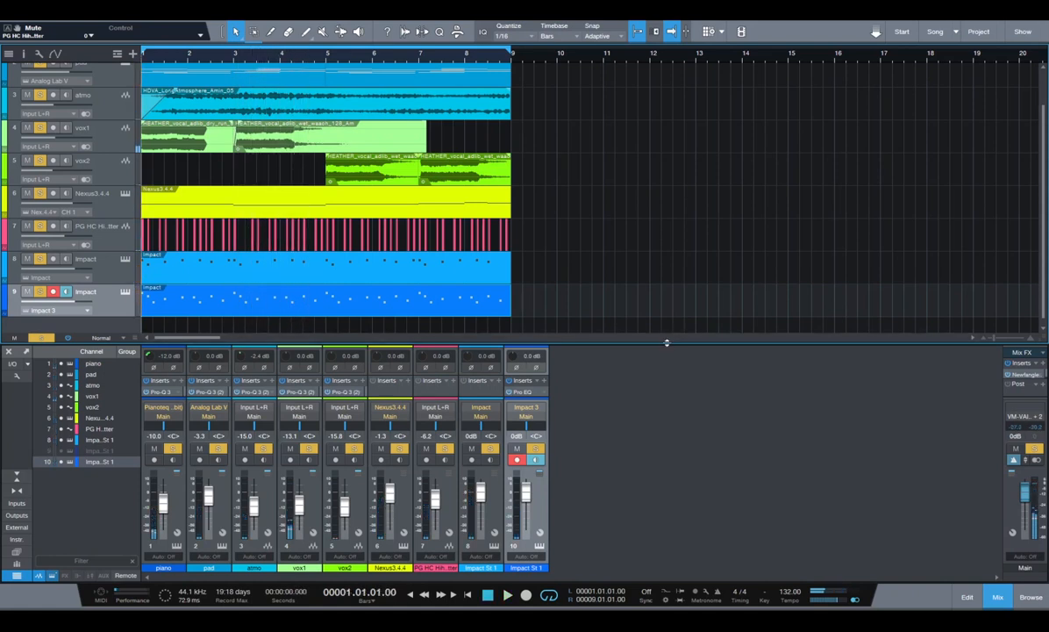
Enlarge the mixer and insert HalfTime-64bit from the aSound Desighn folder after Pro EQ on the Impact 3 channel.
{"action": "left_click_drag", "start_coordinate": [671, 343], "coordinate": [676, 288]}
{"action": "left_click", "coordinate": [1023, 595]}
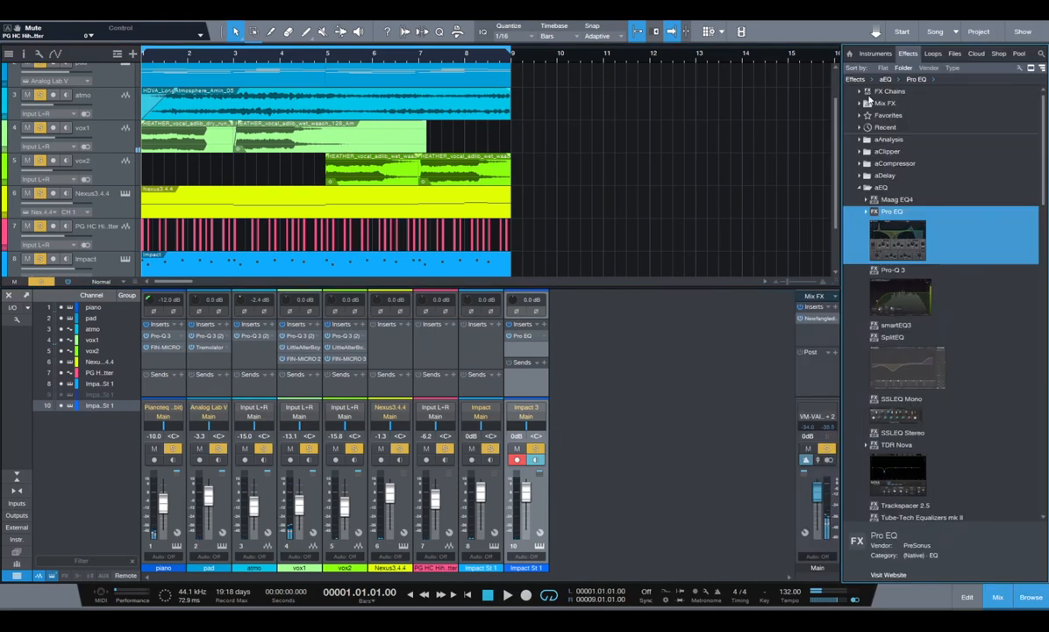
{"action": "left_click", "coordinate": [861, 189]}
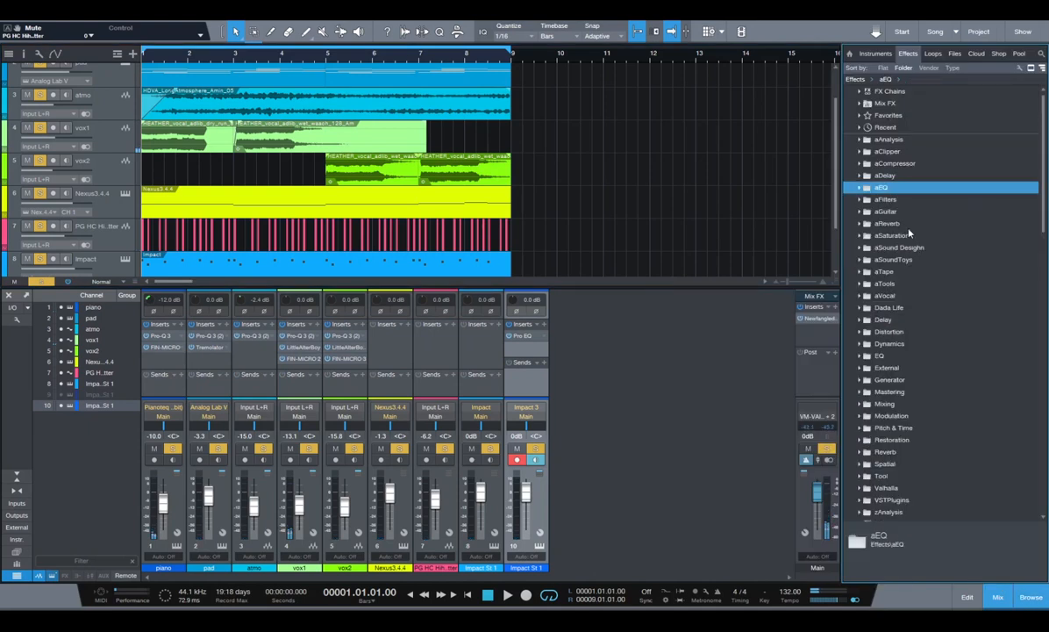
{"action": "left_click", "coordinate": [892, 248]}
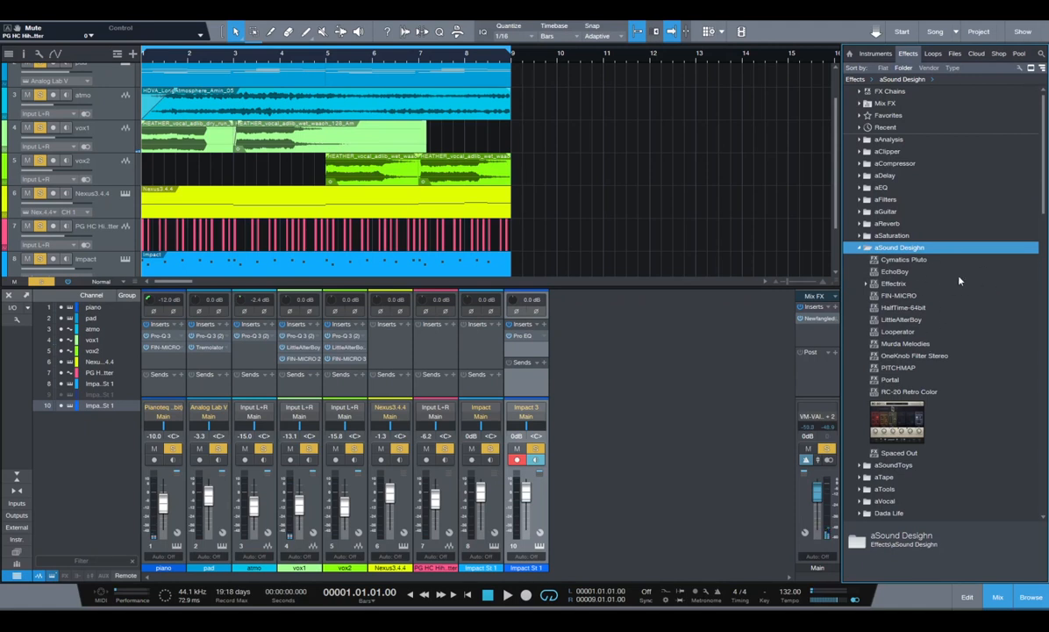
{"action": "left_click_drag", "start_coordinate": [905, 306], "coordinate": [519, 338]}
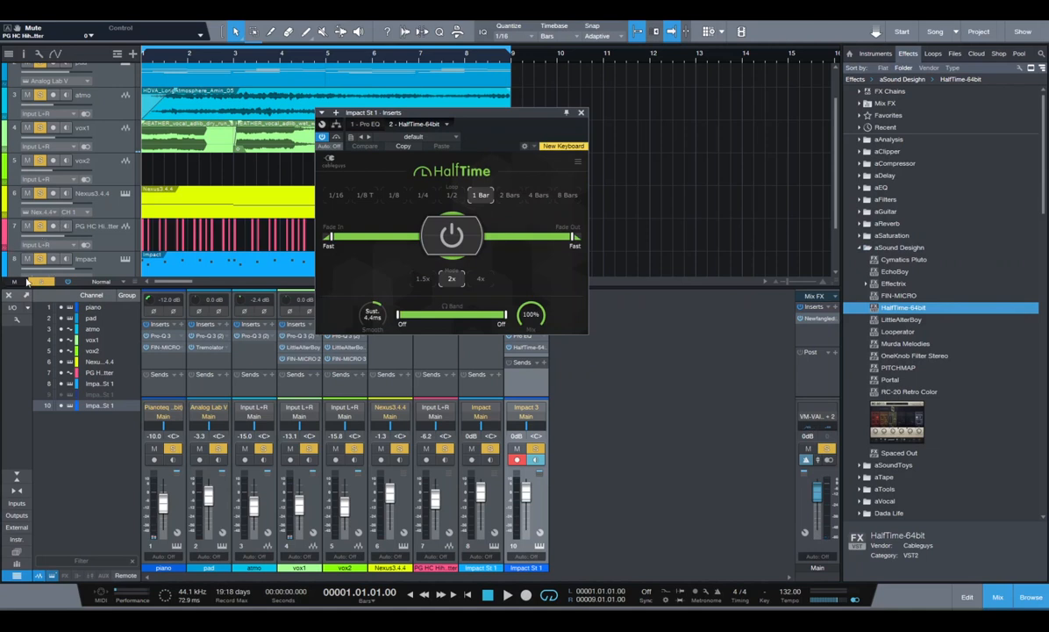
Close the HalfTime effect and play the percussion through it.
{"action": "left_click", "coordinate": [581, 112]}
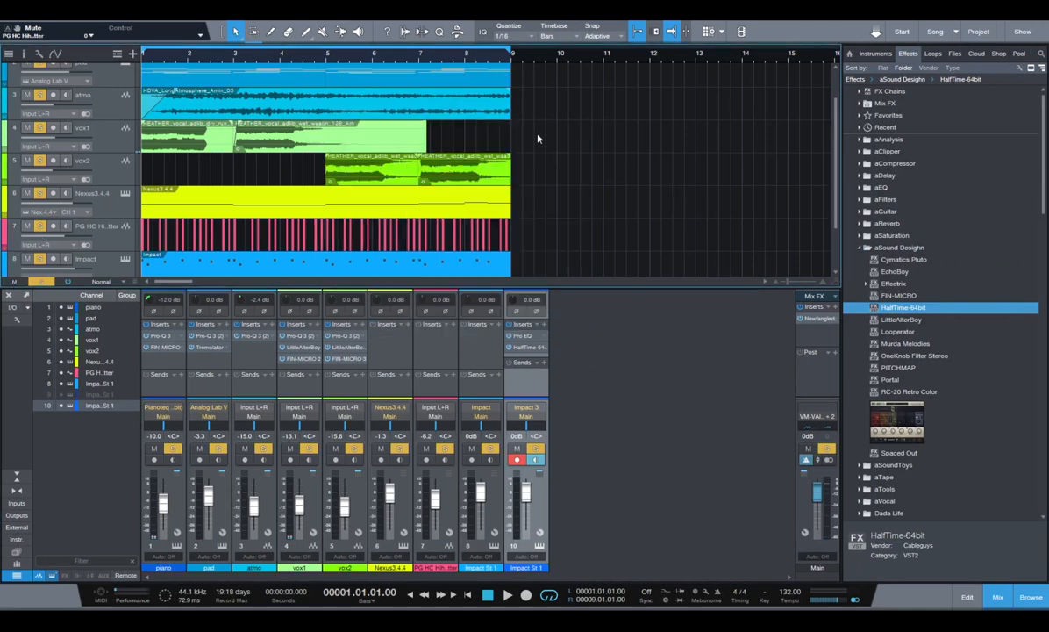
{"action": "key", "text": "space"}
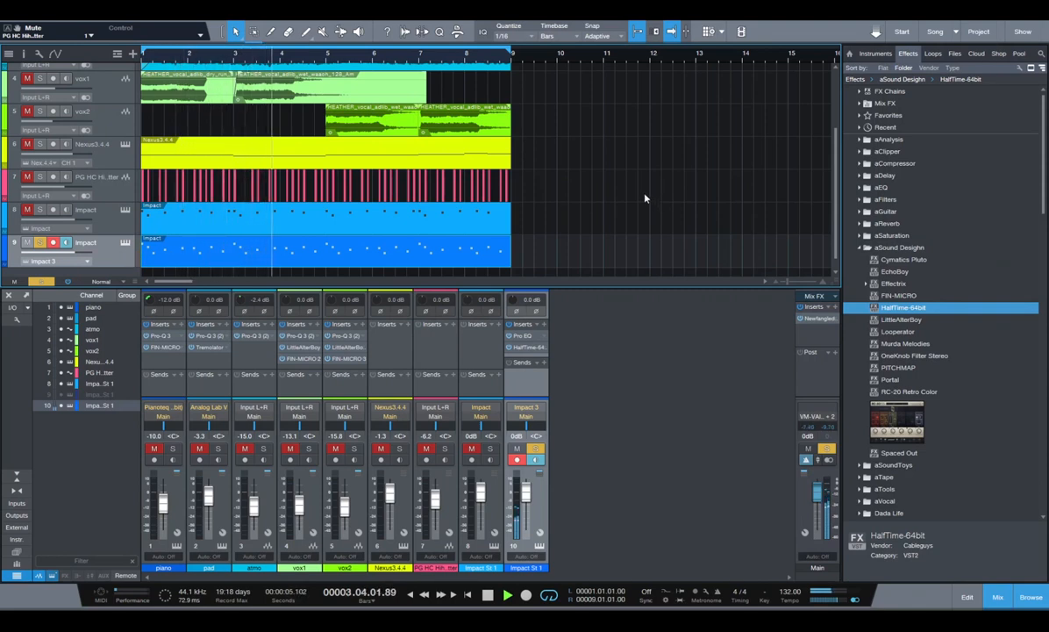
{"action": "key", "text": "space"}
Raise the high-cut frequency in the percussion channel's Pro EQ to 8.80 kHz and play the track.
{"action": "double_click", "coordinate": [521, 335]}
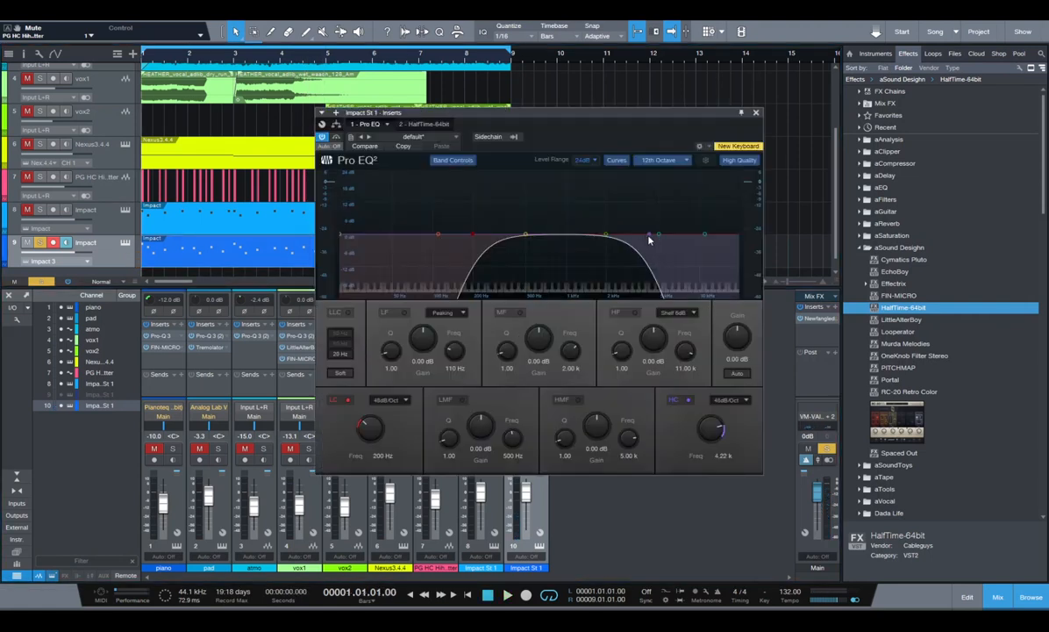
{"action": "left_click_drag", "start_coordinate": [649, 238], "coordinate": [694, 238]}
{"action": "key", "text": "space"}
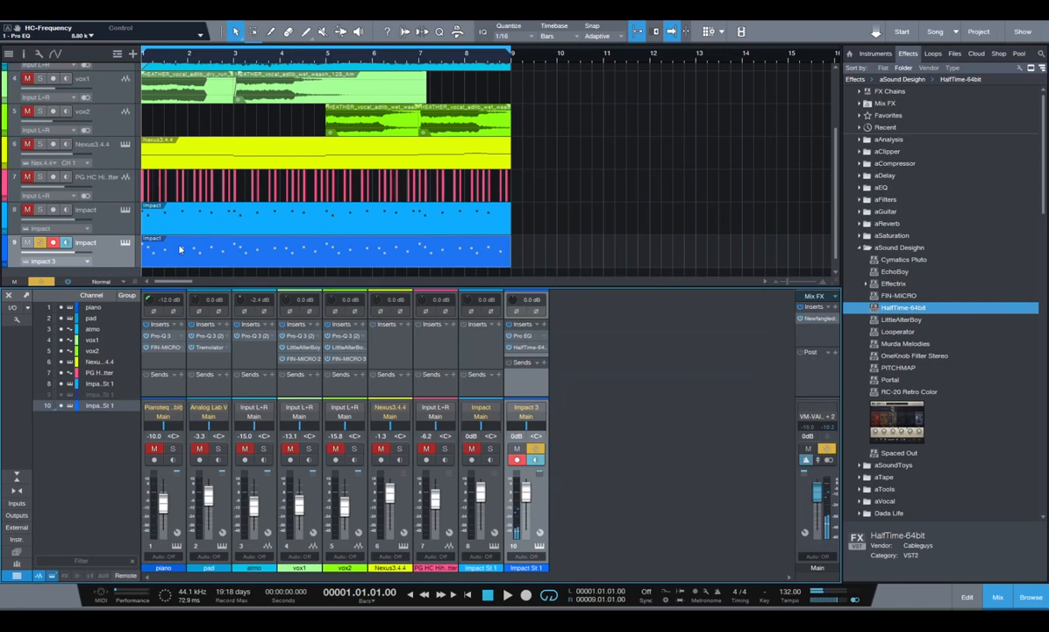
Open the Impact 3 track's pattern, try a hit on step 7 of the Dusty row and play it.
{"action": "double_click", "coordinate": [248, 256]}
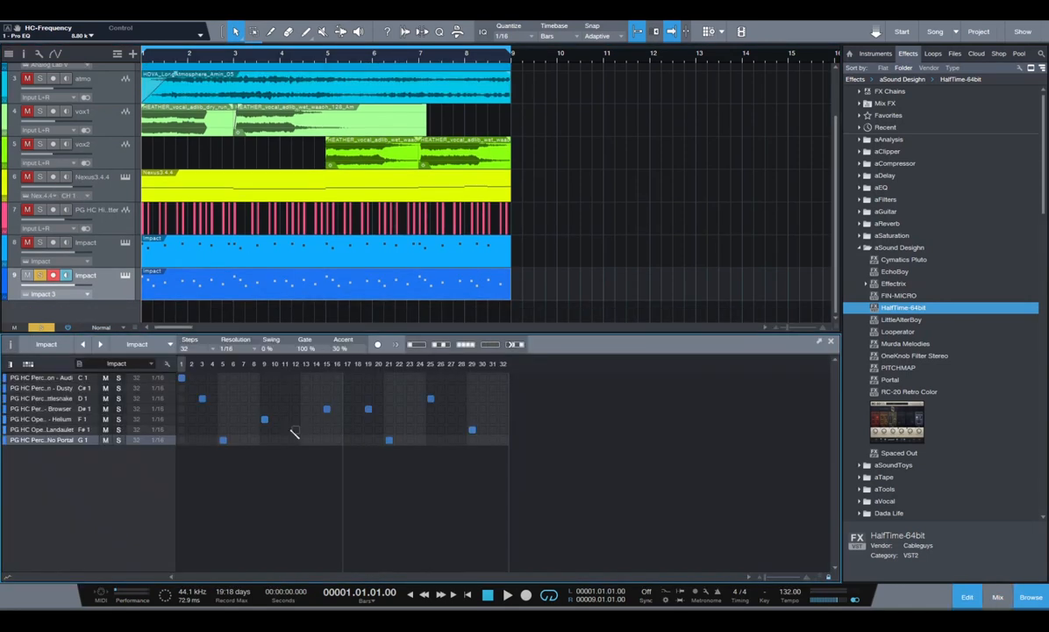
{"action": "left_click", "coordinate": [244, 388]}
{"action": "key", "text": "space"}
{"action": "key", "text": "space"}
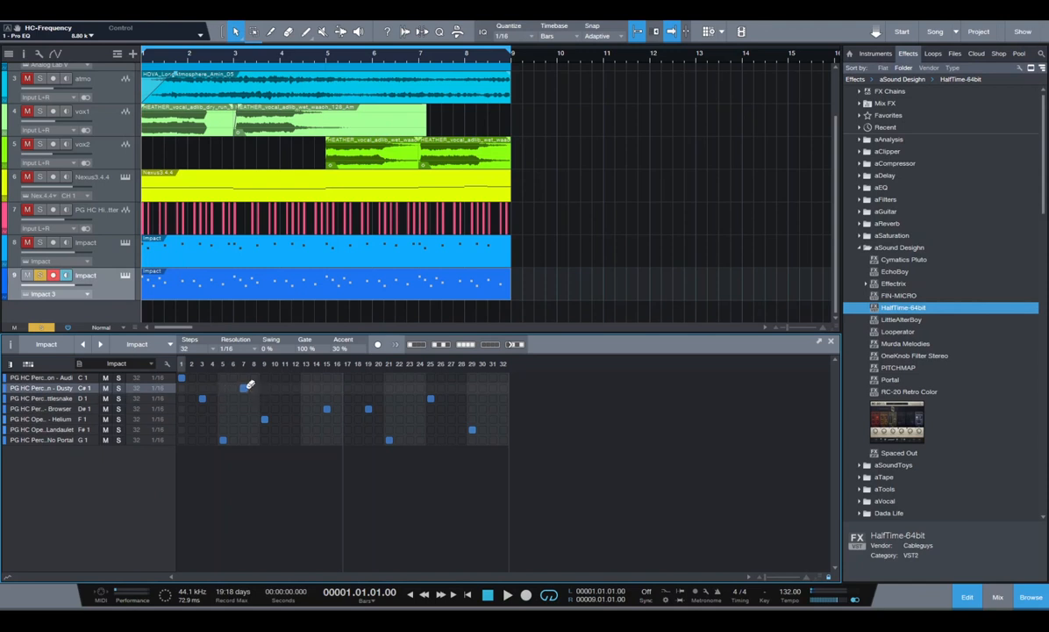
Put the step 7 hit on the Browser row, add a hit on step 11 of the Audi row and play the pattern.
{"action": "left_click", "coordinate": [234, 409]}
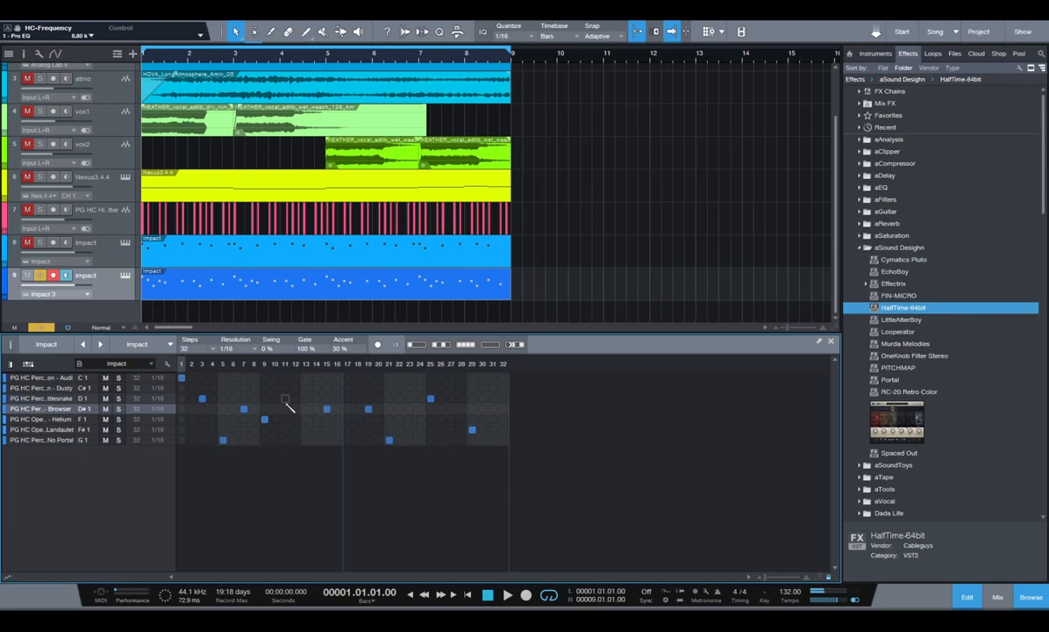
{"action": "left_click", "coordinate": [286, 378]}
{"action": "key", "text": "space"}
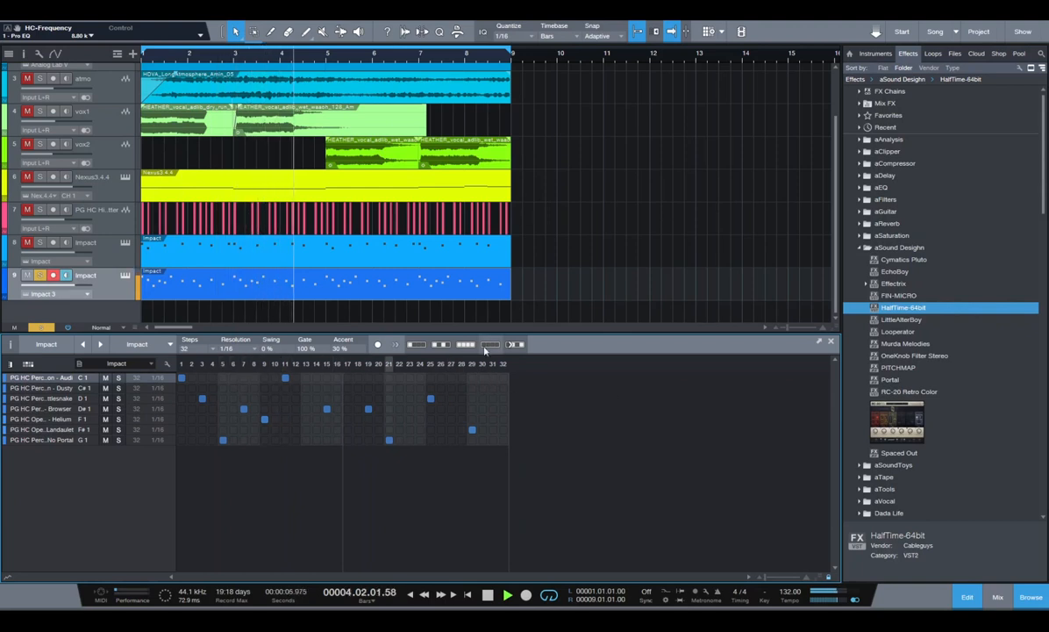
Unmute the PG HC Hihat and first Impact tracks, show the mixer and play the full beat.
{"action": "left_click", "coordinate": [28, 211]}
{"action": "left_click", "coordinate": [28, 243]}
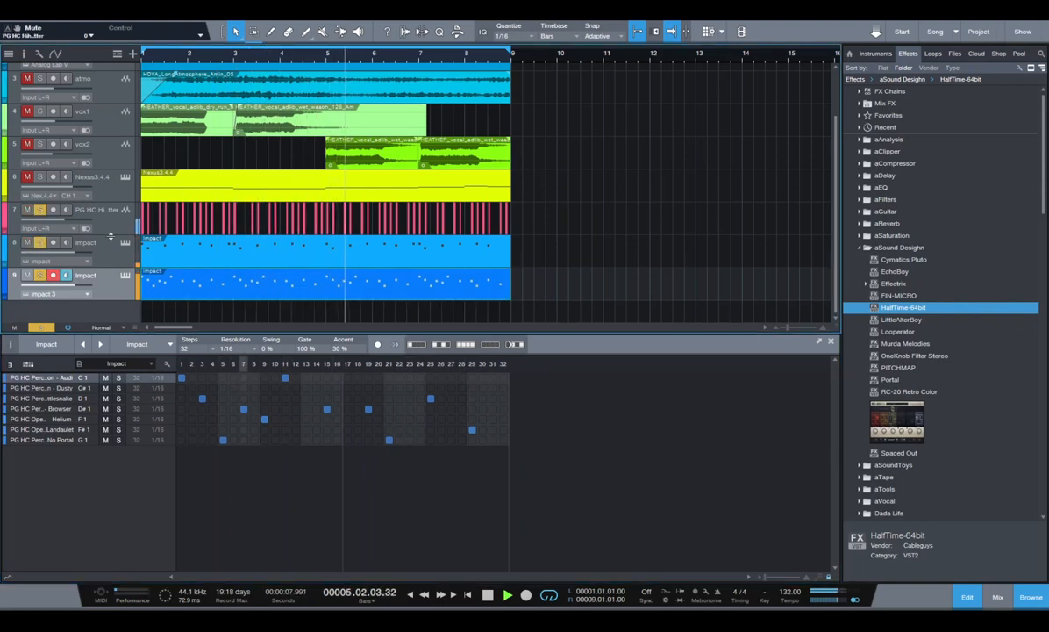
{"action": "key", "text": "space"}
{"action": "key", "text": "F3"}
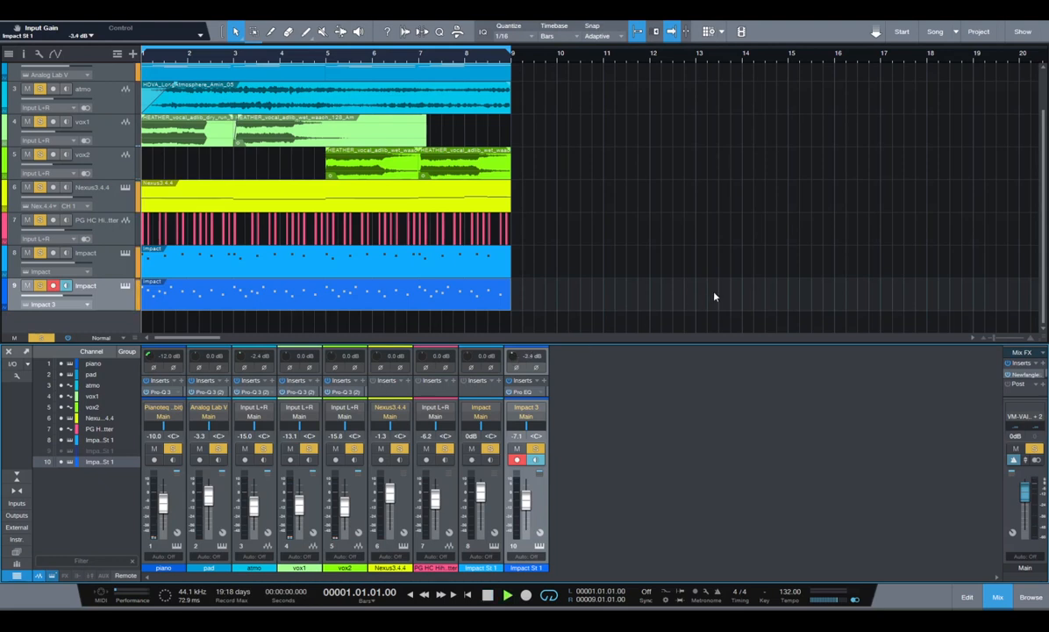
{"action": "key", "text": "space"}
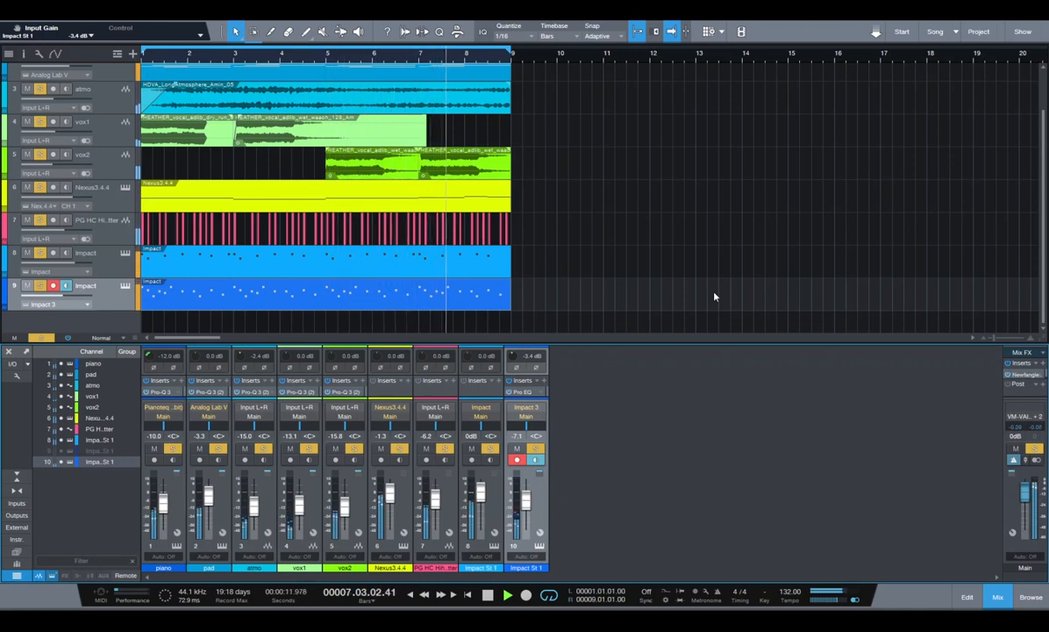
{"action": "scroll", "coordinate": [714, 297], "scroll_direction": "up", "scroll_amount": 2}
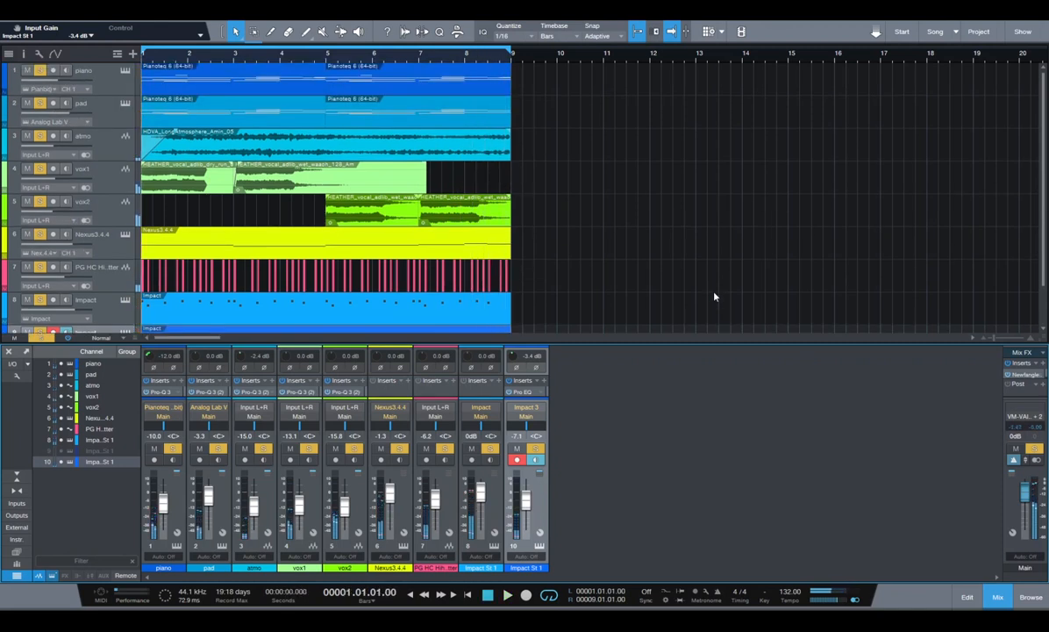
{"action": "scroll", "coordinate": [714, 297], "scroll_direction": "down", "scroll_amount": 2}
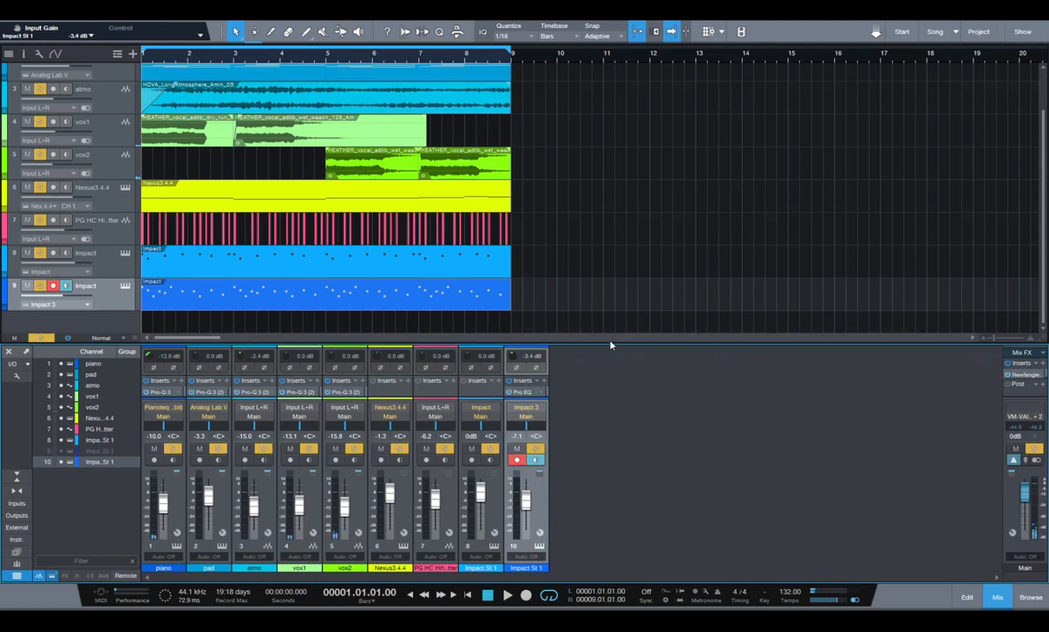
{"action": "left_click_drag", "start_coordinate": [590, 343], "coordinate": [586, 312]}
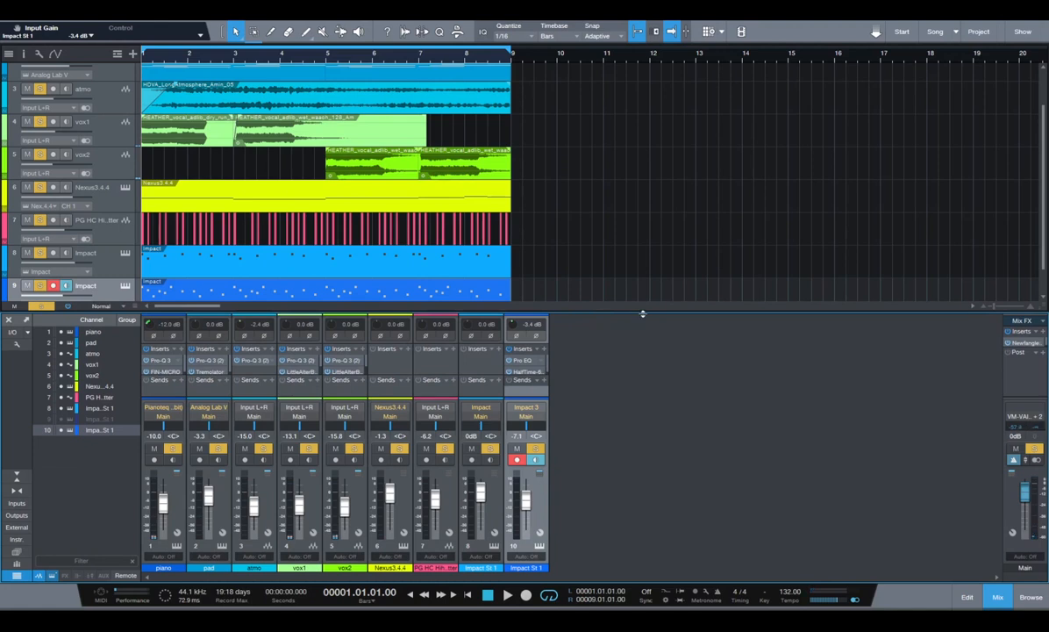
{"action": "left_click_drag", "start_coordinate": [643, 313], "coordinate": [623, 403]}
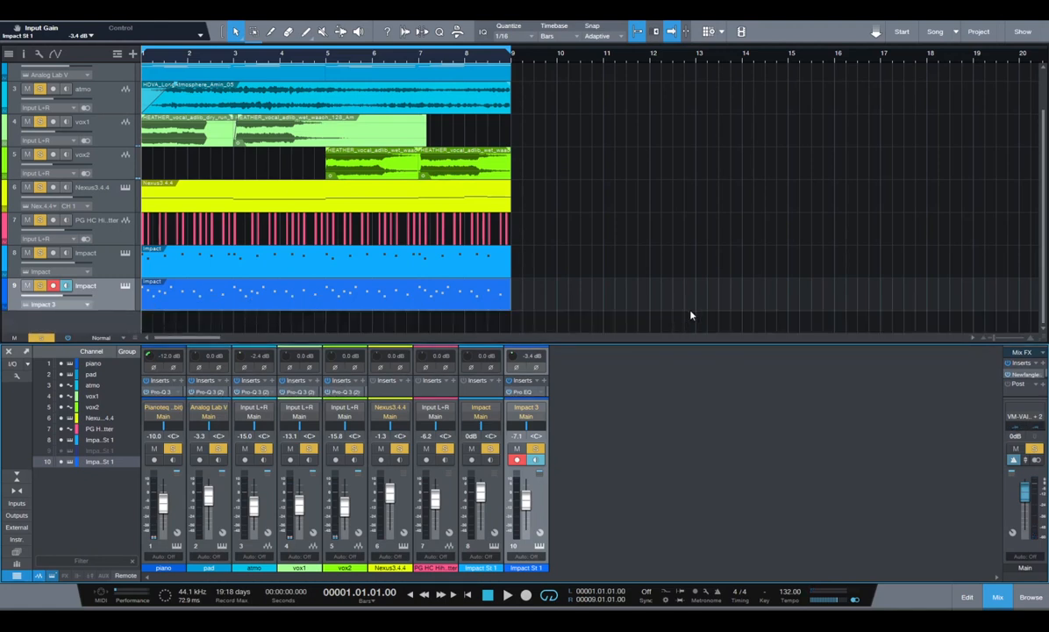